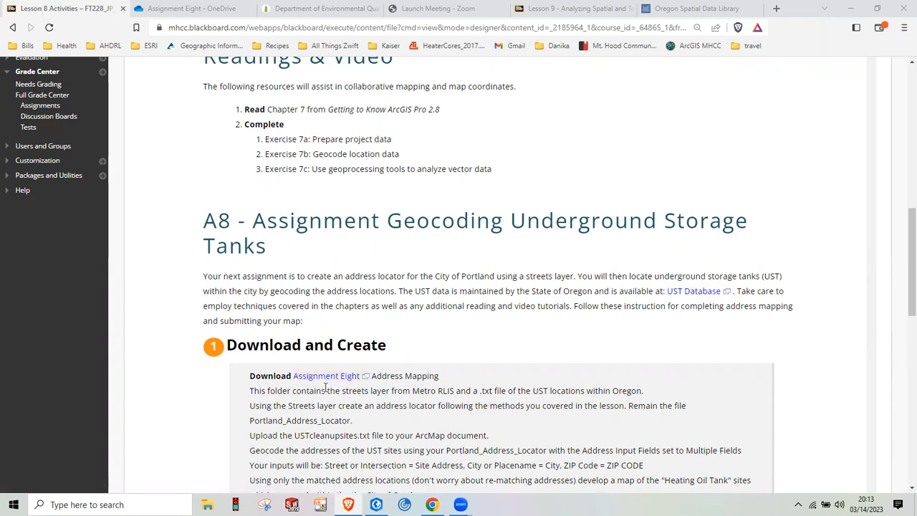
Step: Review the Assignment Eight shared files, the Oregon DEQ UST Cleanup Site List download and the geocoding assignment instructions
left_click(222, 13)
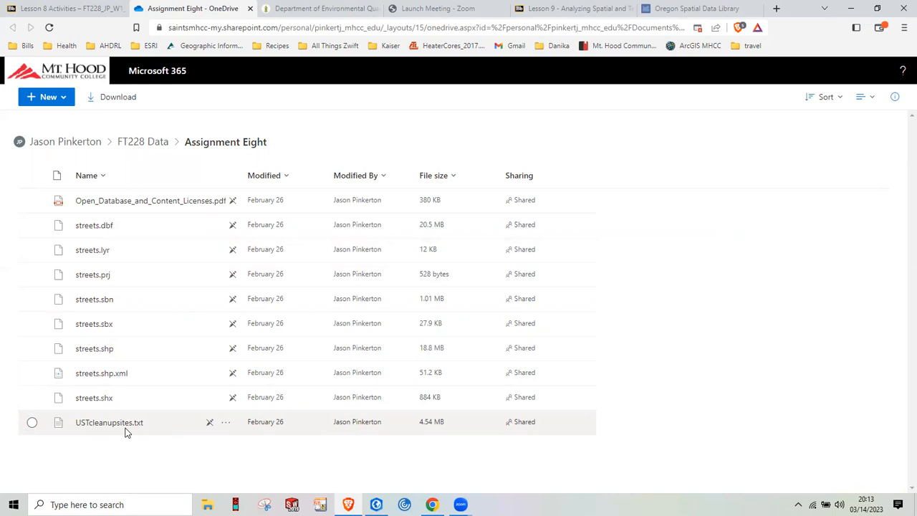
left_click(313, 10)
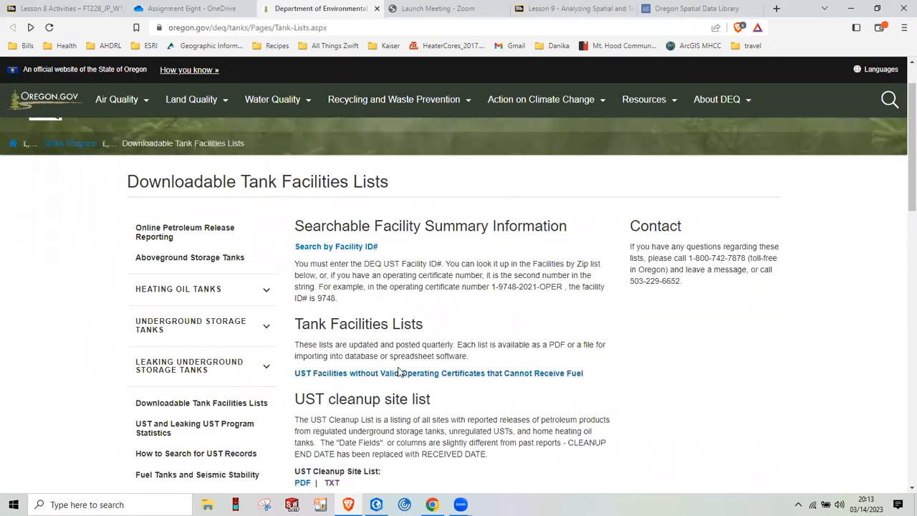
left_click(89, 9)
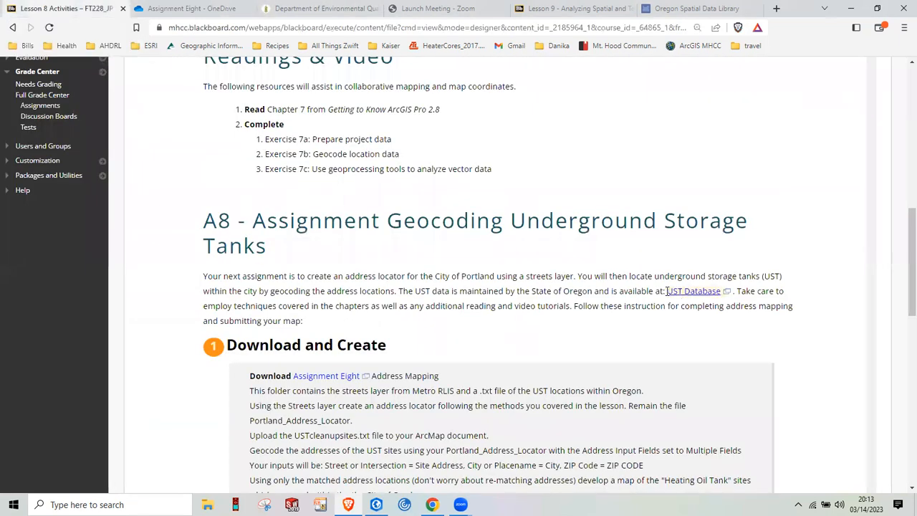
left_click(333, 10)
scroll(447, 408, "down", 2)
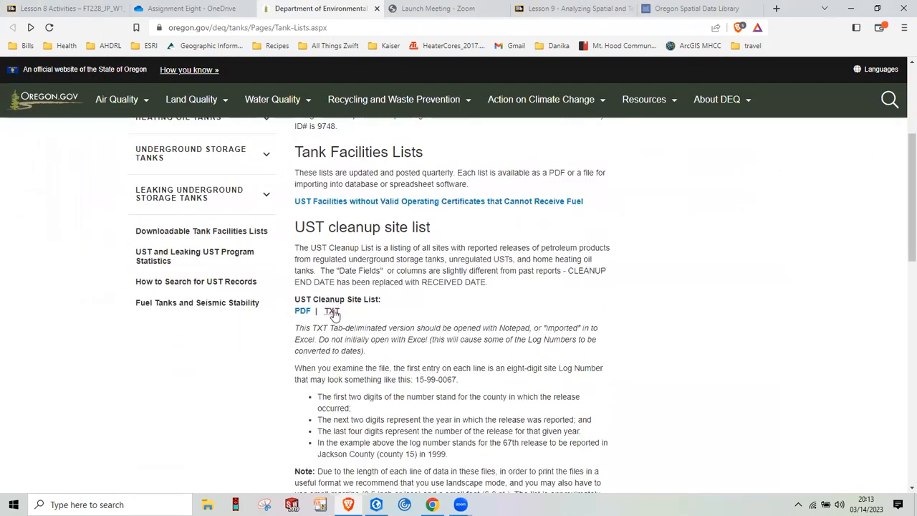
left_click(79, 10)
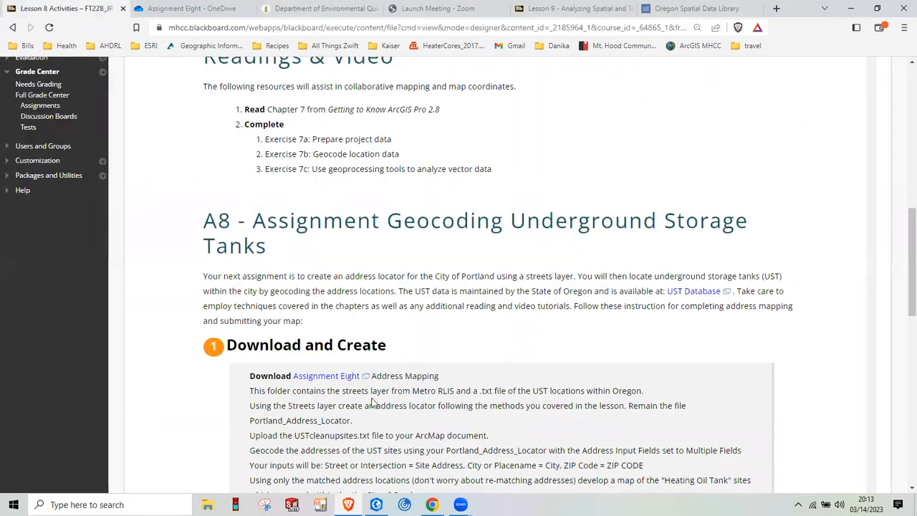
Step: Switch to ArcGIS Pro and check the streets layer and the USTcleanupsites.txt table in the map
left_click(376, 504)
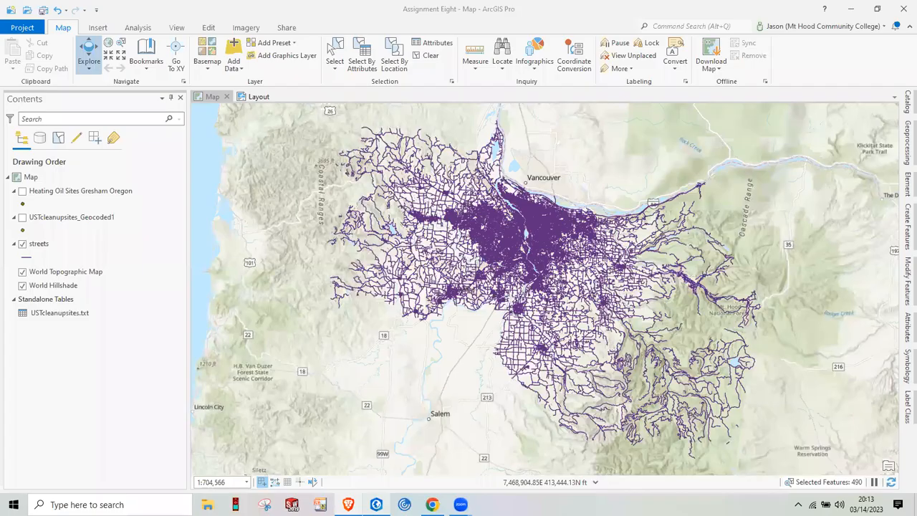
left_click(448, 431)
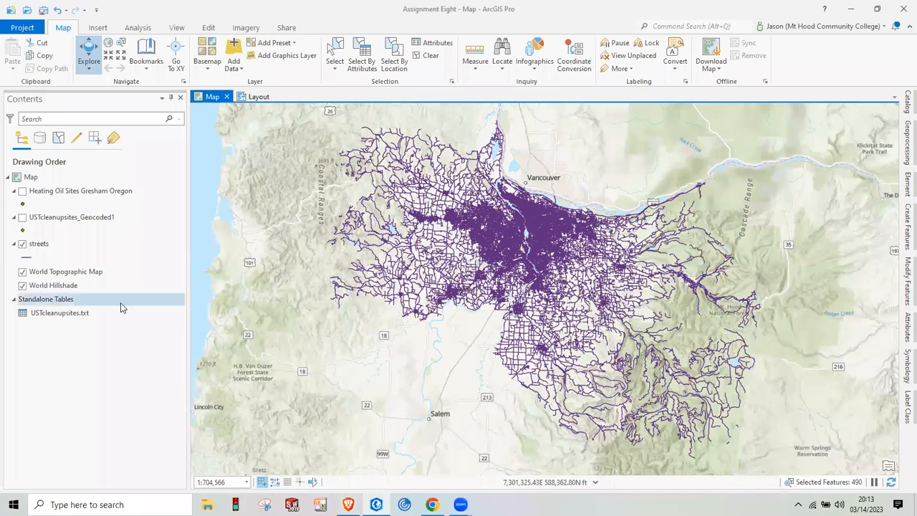
left_click(43, 246)
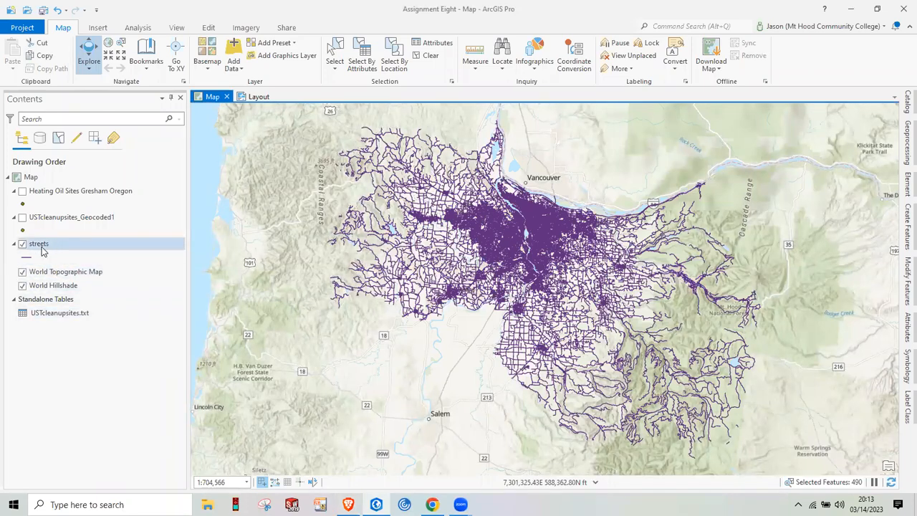
left_click(45, 315)
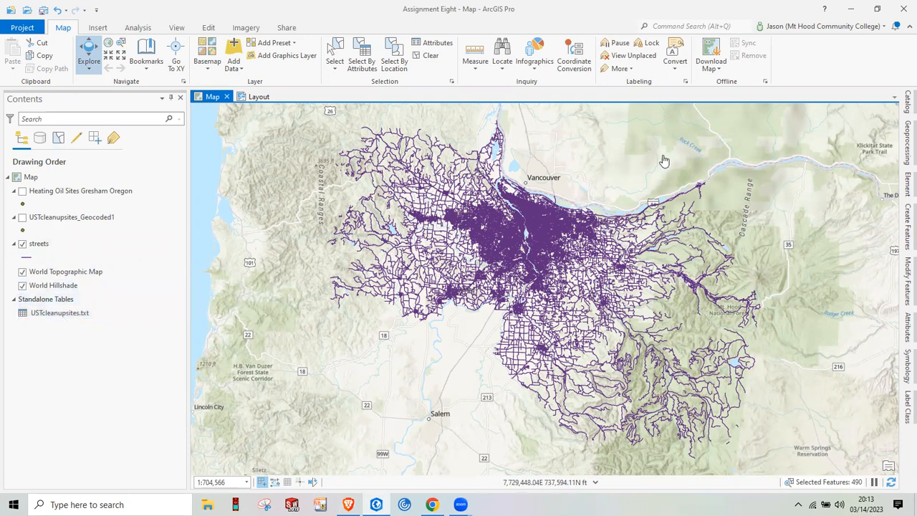
Step: Expand the Assignment Eight data folder in the project catalog and compare its files with the map's layers and standalone table
left_click(98, 29)
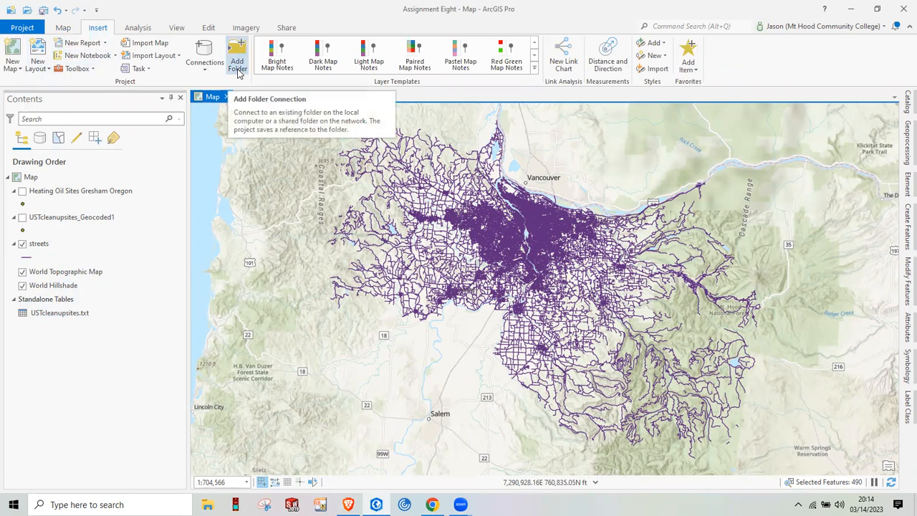
left_click(905, 101)
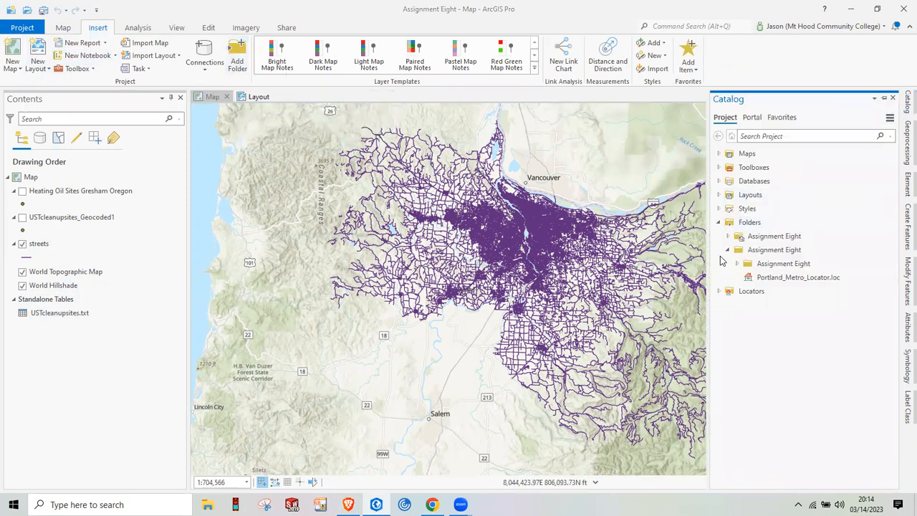
left_click(719, 224)
left_click(719, 223)
left_click(772, 250)
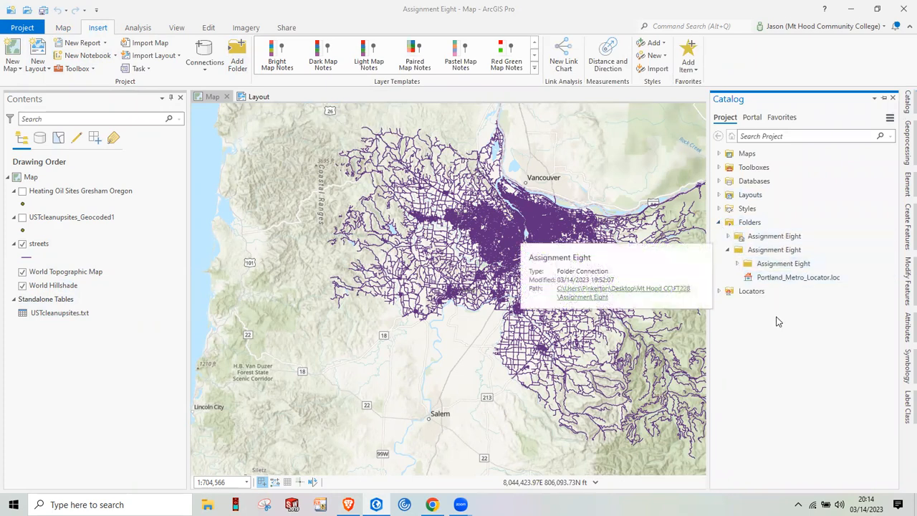
left_click(737, 264)
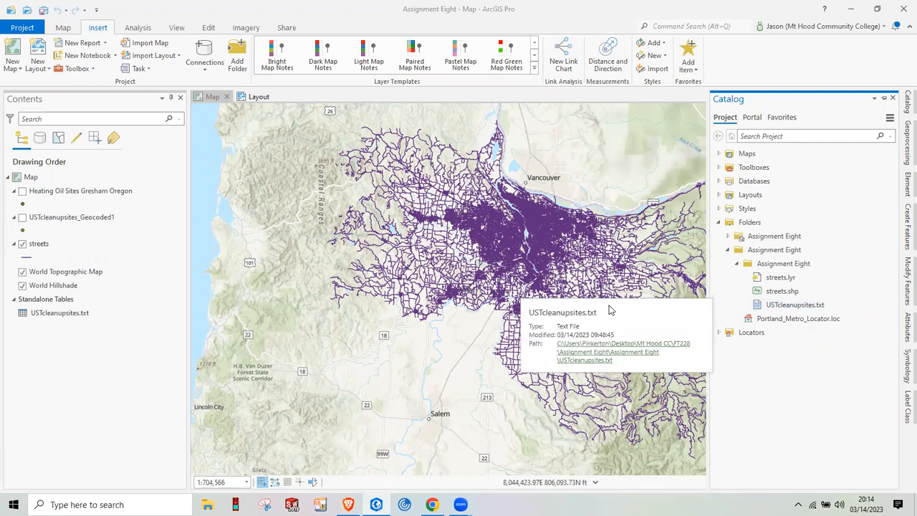
left_click(44, 313)
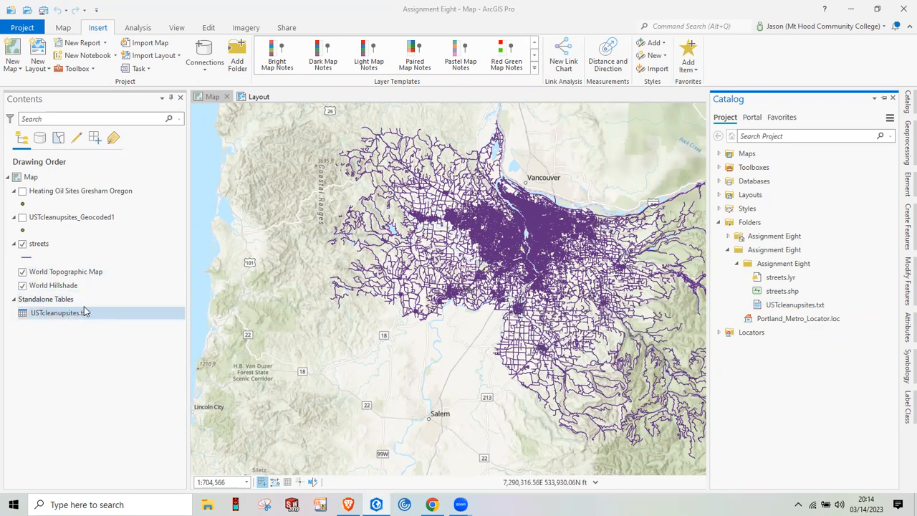
left_click(102, 273)
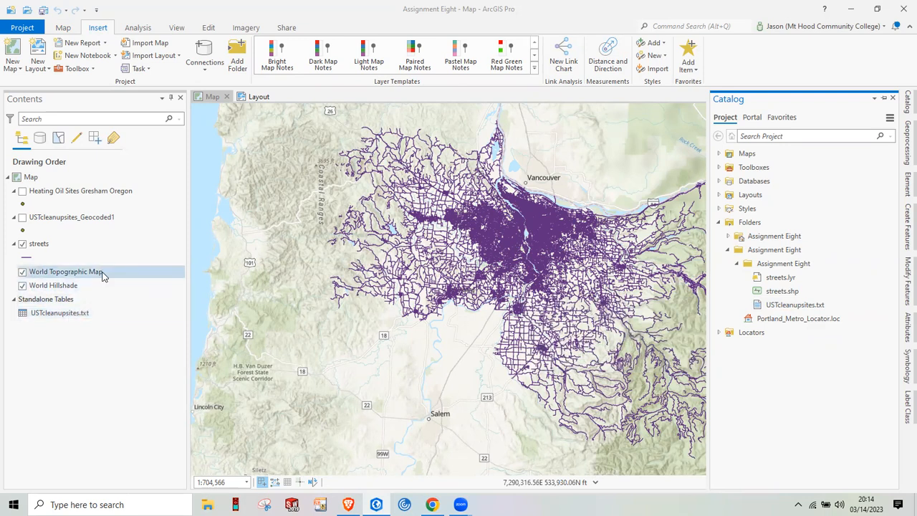
left_click(65, 249)
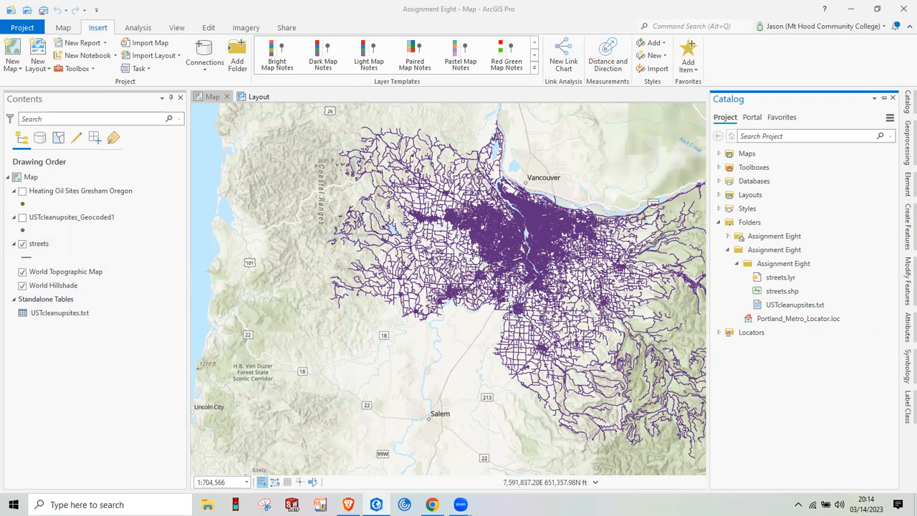
Step: Start the Create Locator geoprocessing tool with streets as the primary table and Street Address as its role
left_click(137, 31)
left_click(132, 56)
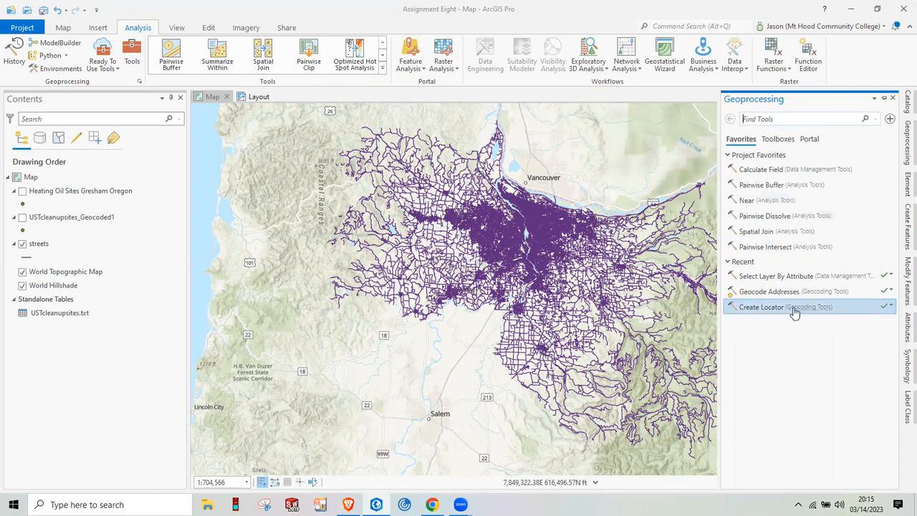
left_click(766, 308)
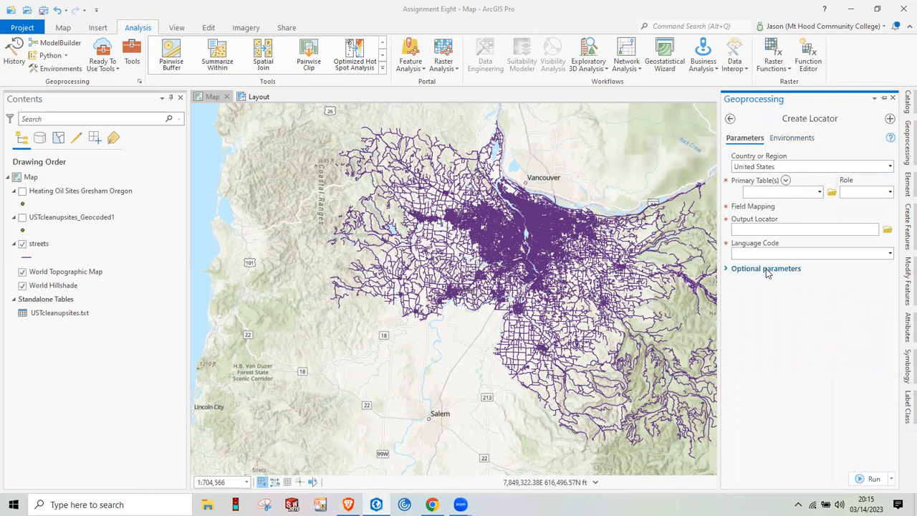
left_click(821, 197)
left_click(776, 247)
left_click(889, 192)
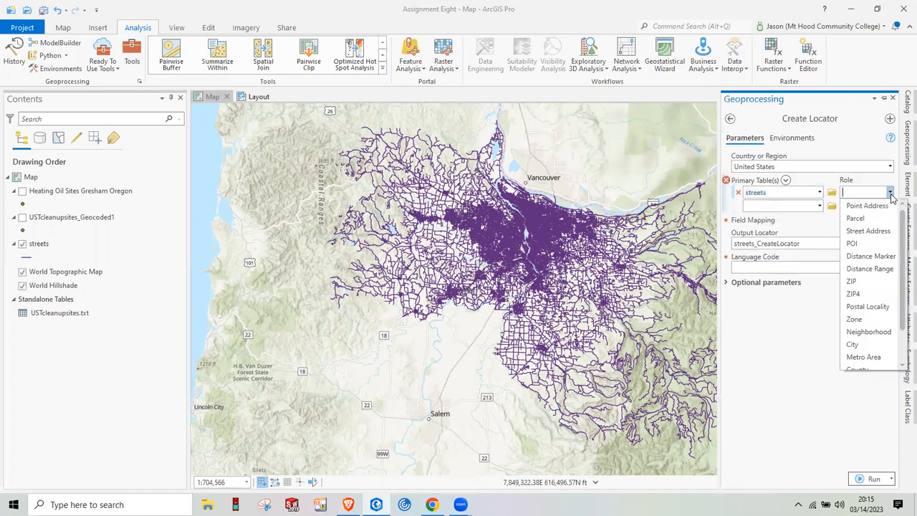
left_click(868, 230)
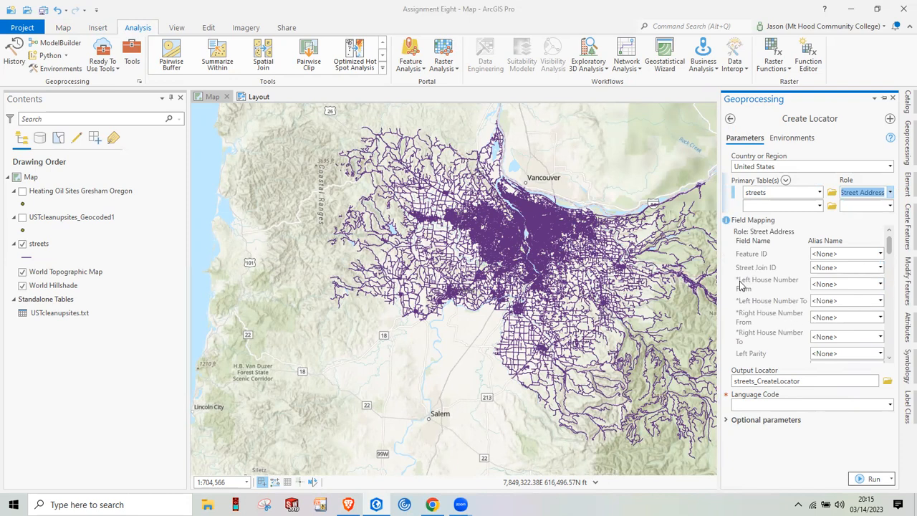
Step: Map the left house number from/to fields to LEFTADD1 and LEFTADD2, and the right ones to RGTADD1 and RGTADD2
left_click(881, 285)
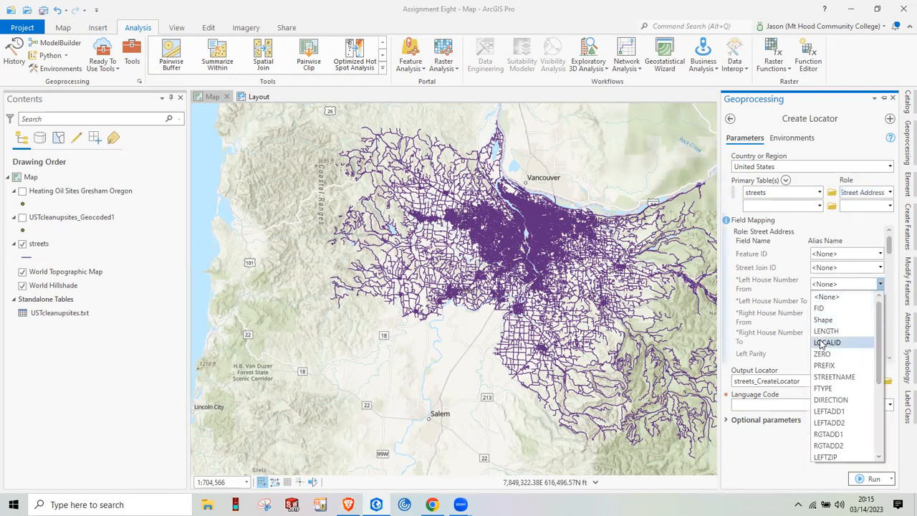
left_click(836, 413)
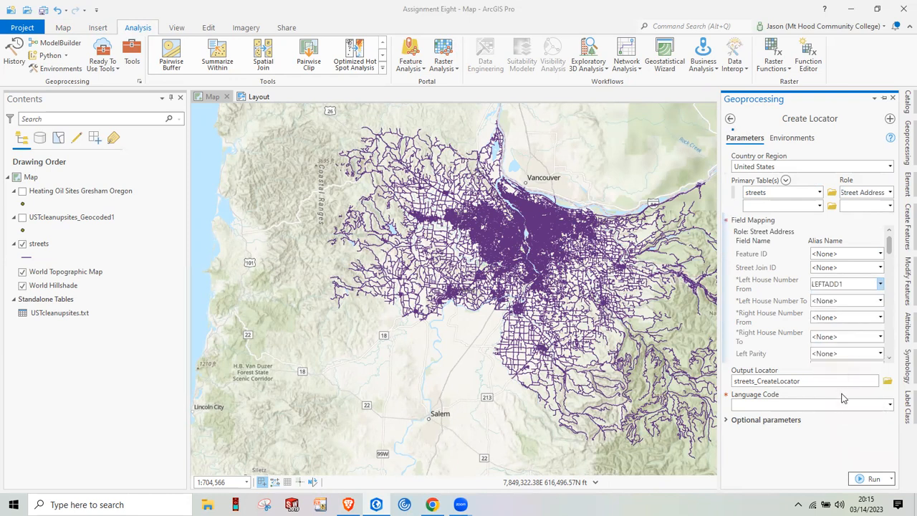
left_click(880, 302)
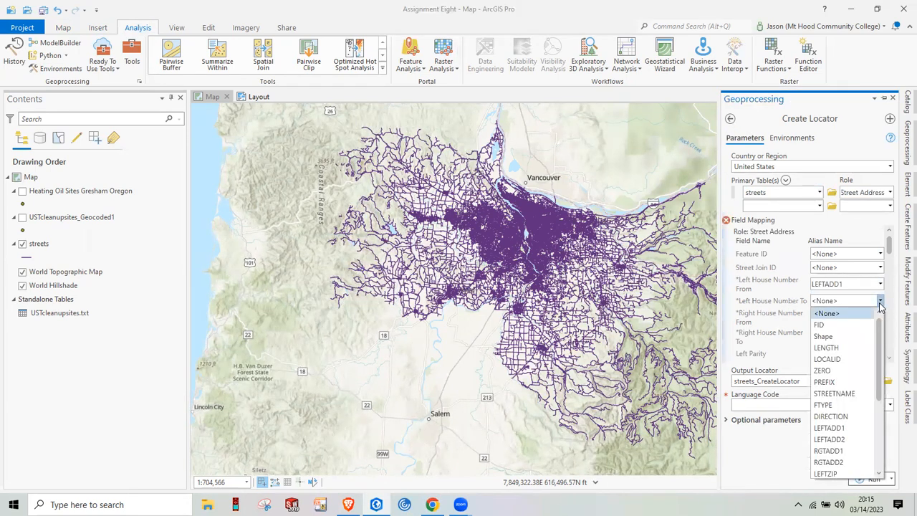
left_click(843, 438)
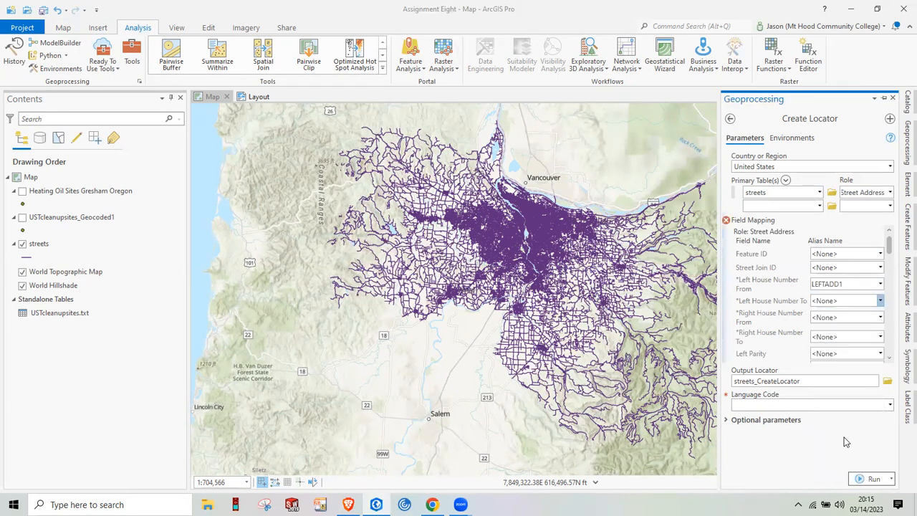
left_click(880, 317)
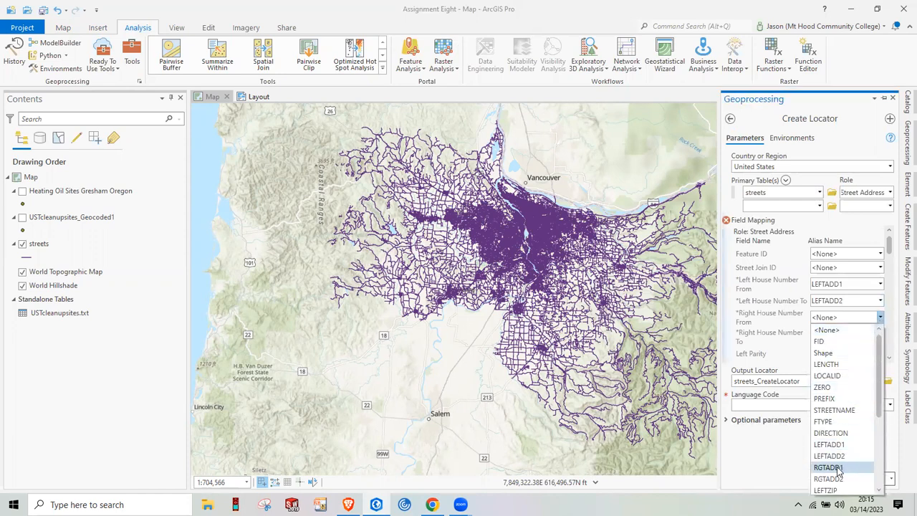
left_click(835, 467)
left_click(879, 337)
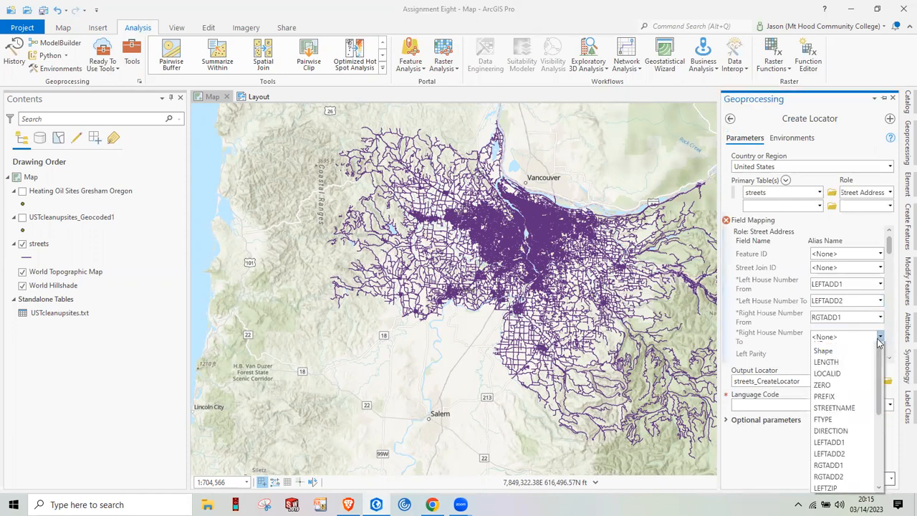
left_click(829, 496)
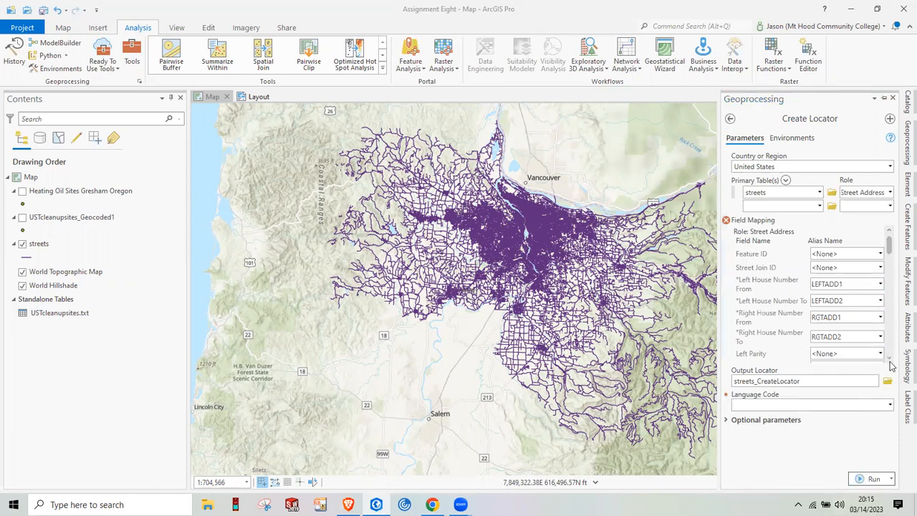
Step: Map the locator's required Street Name field to STREETNAME
left_click(889, 362)
left_click(889, 362)
left_click(889, 362)
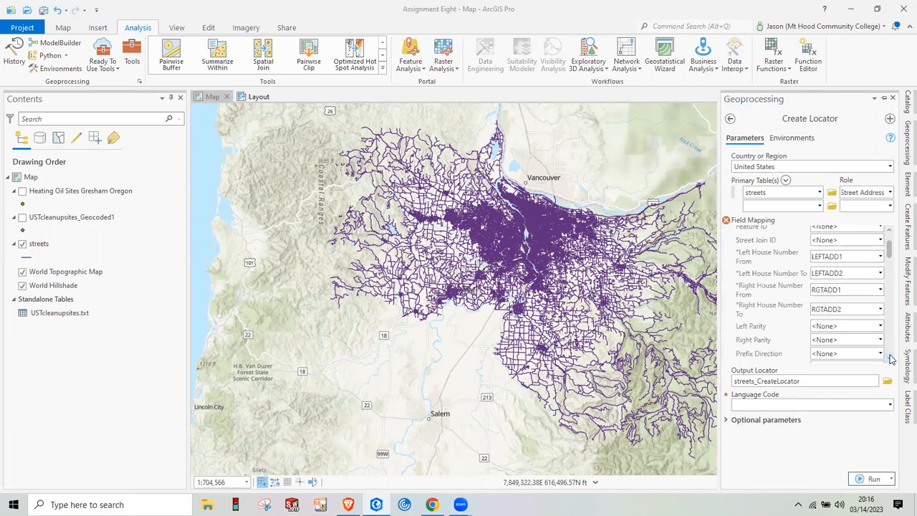
left_click(890, 357)
left_click(889, 357)
left_click(890, 357)
left_click(890, 356)
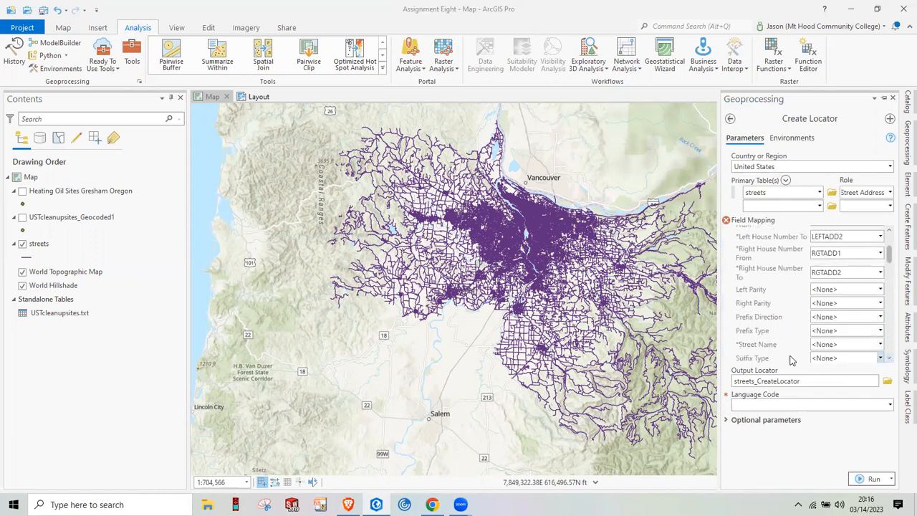
left_click(880, 345)
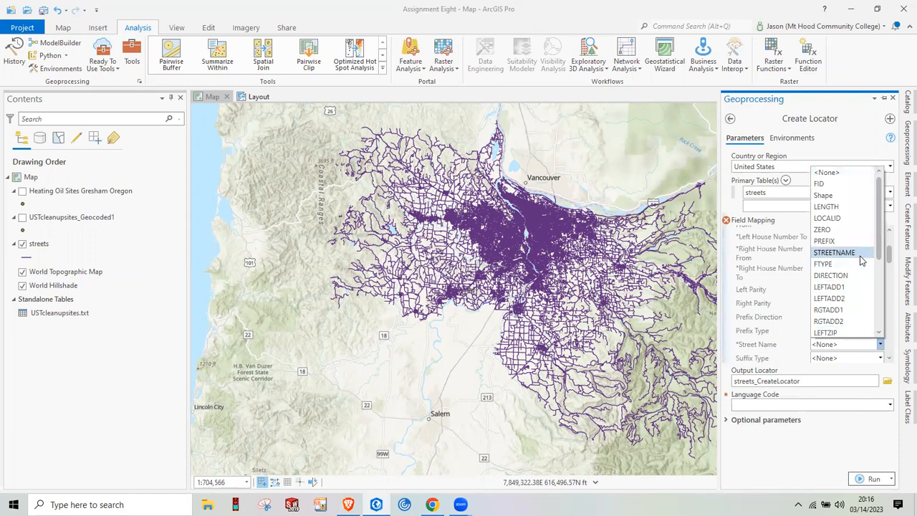
left_click(859, 253)
Step: Map the locator's Left City field to LCITY
left_click(889, 364)
left_click(889, 363)
left_click(889, 360)
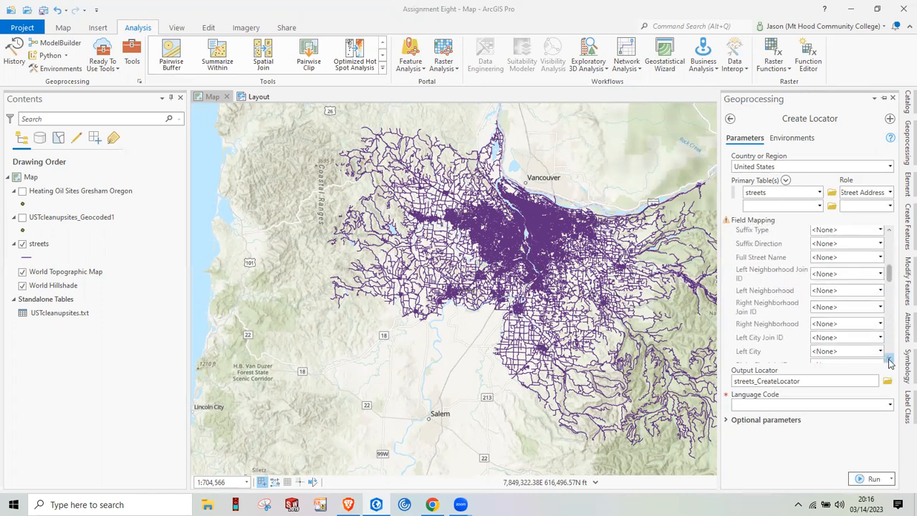
left_click(888, 360)
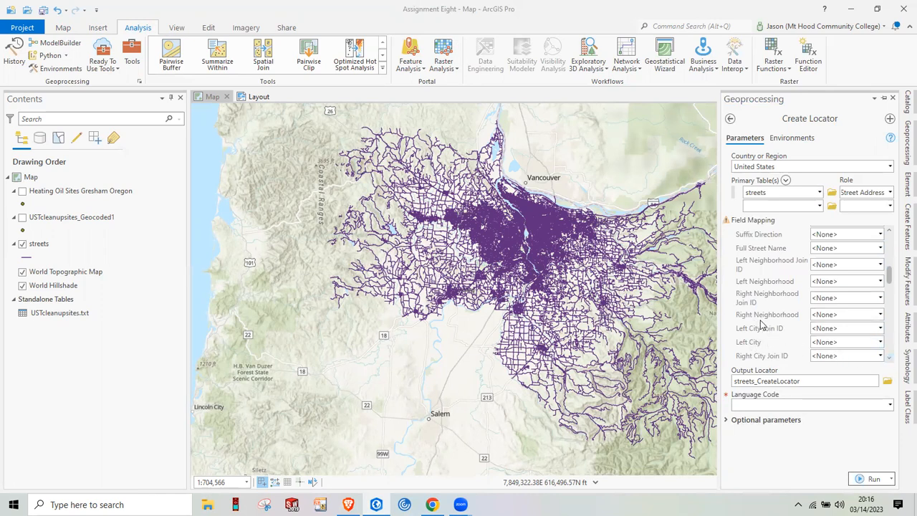
left_click(880, 342)
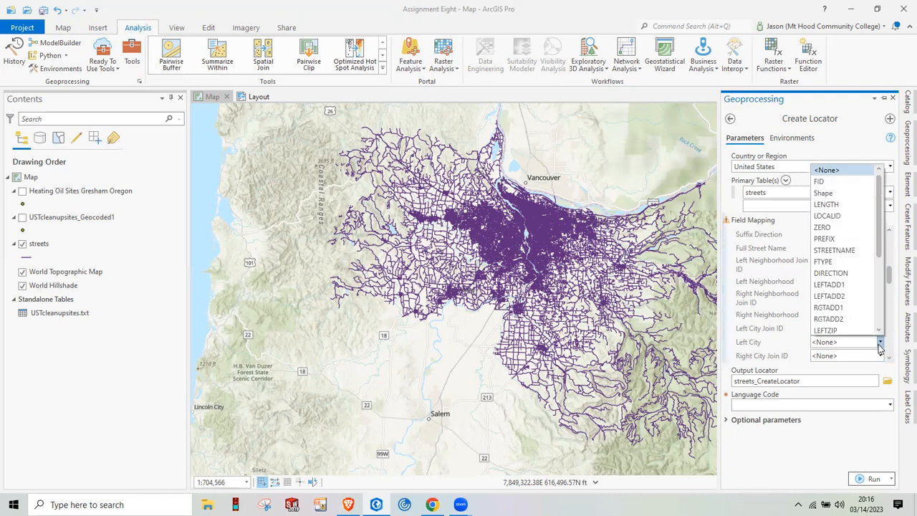
left_click_drag(878, 251, 882, 303)
left_click(840, 297)
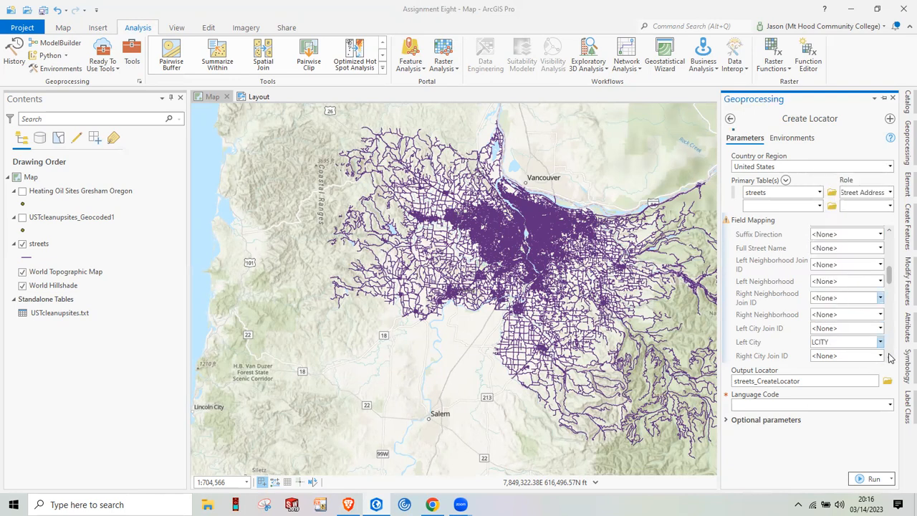
Step: Map the locator's Right City field to RCITY
left_click(889, 357)
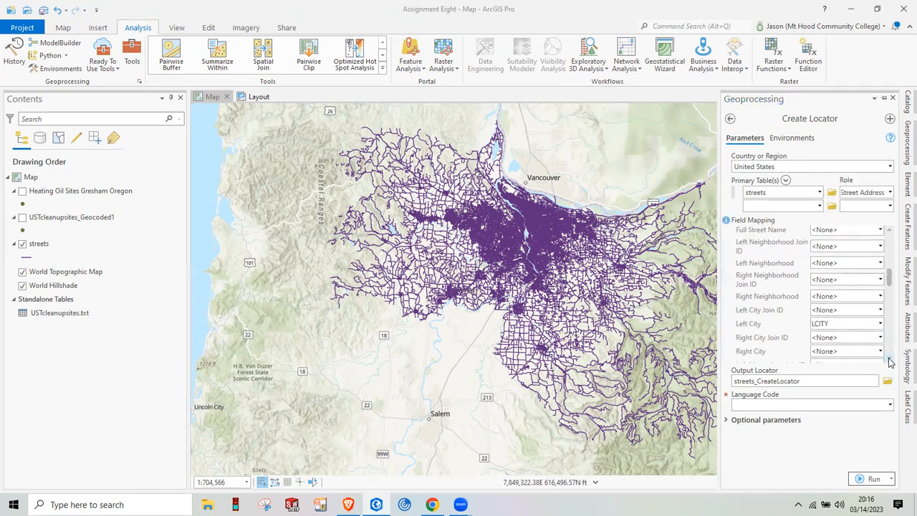
left_click(880, 352)
scroll(872, 335, "down", 1)
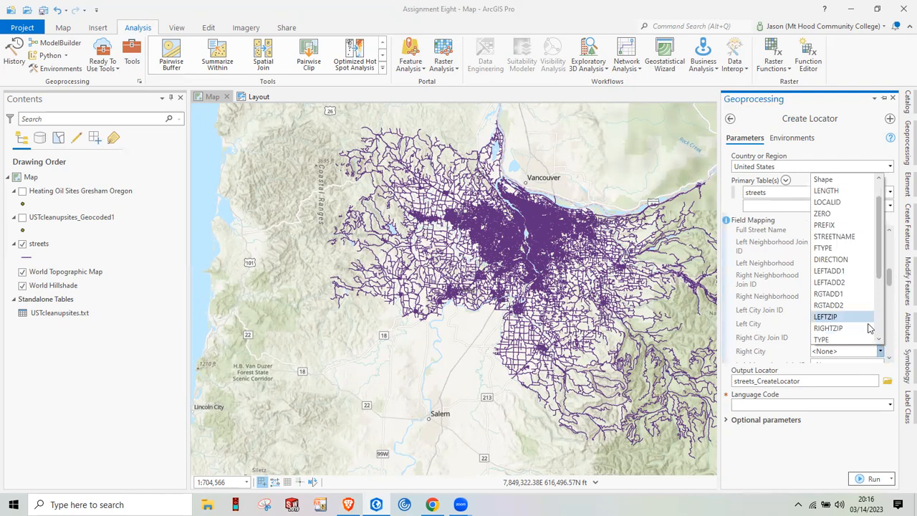
scroll(882, 340, "down", 3)
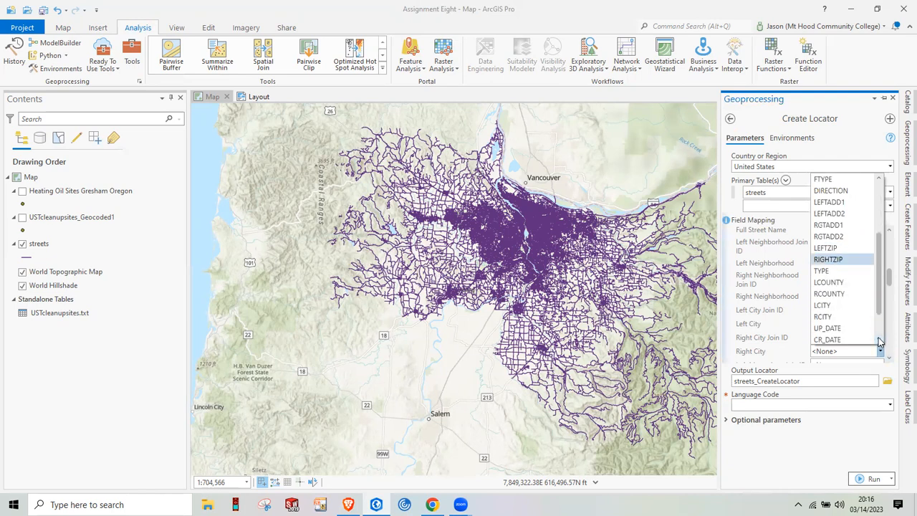
left_click(831, 284)
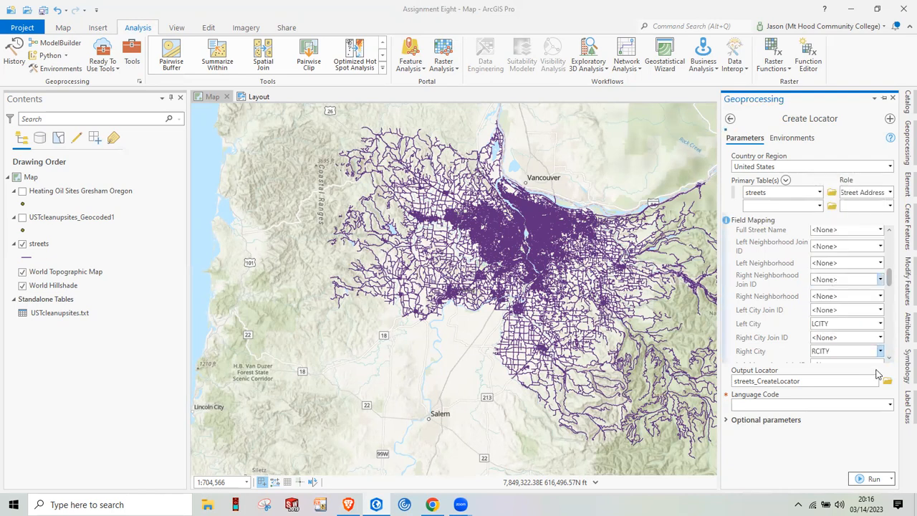
Step: Map the locator's Left County field to LCOUNTY
scroll(890, 362, "down", 5)
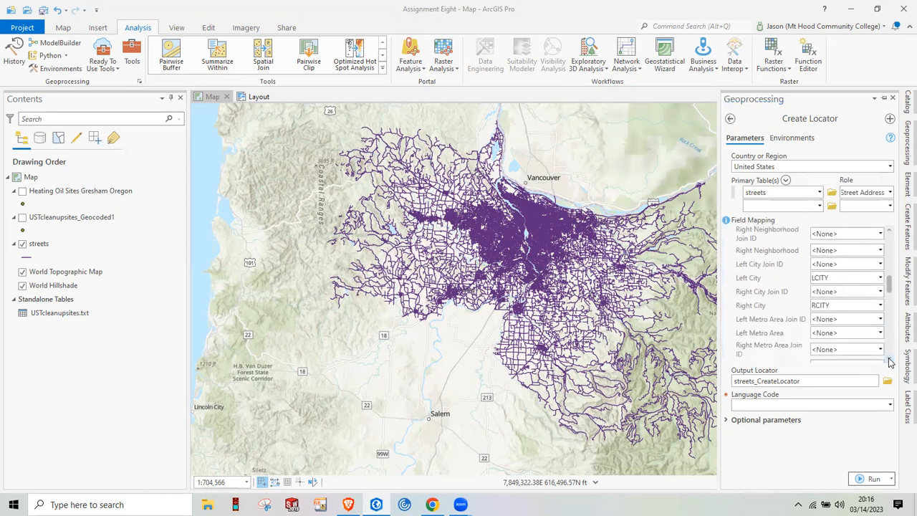
scroll(890, 361, "down", 3)
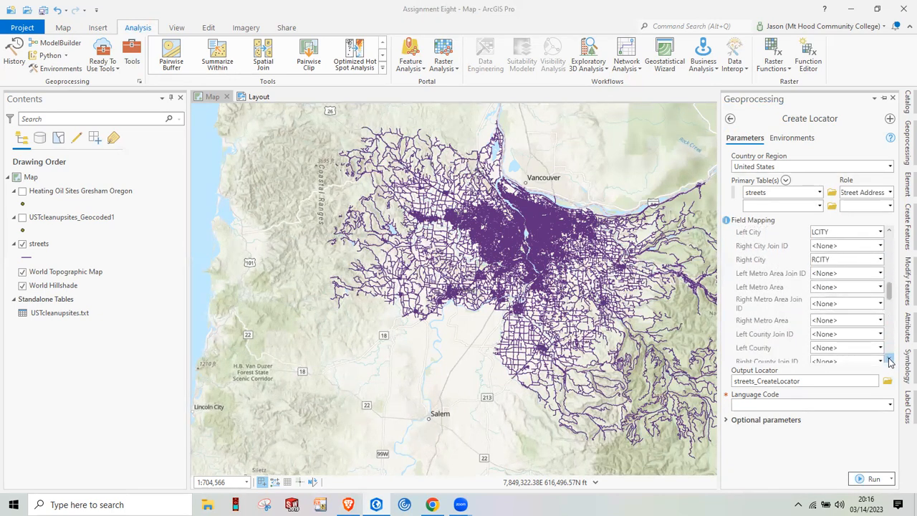
left_click(878, 338)
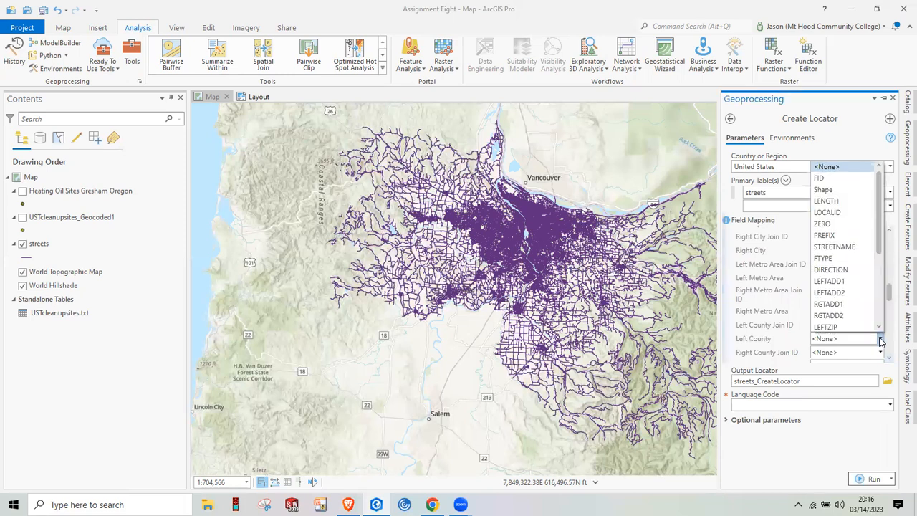
scroll(875, 327, "down", 2)
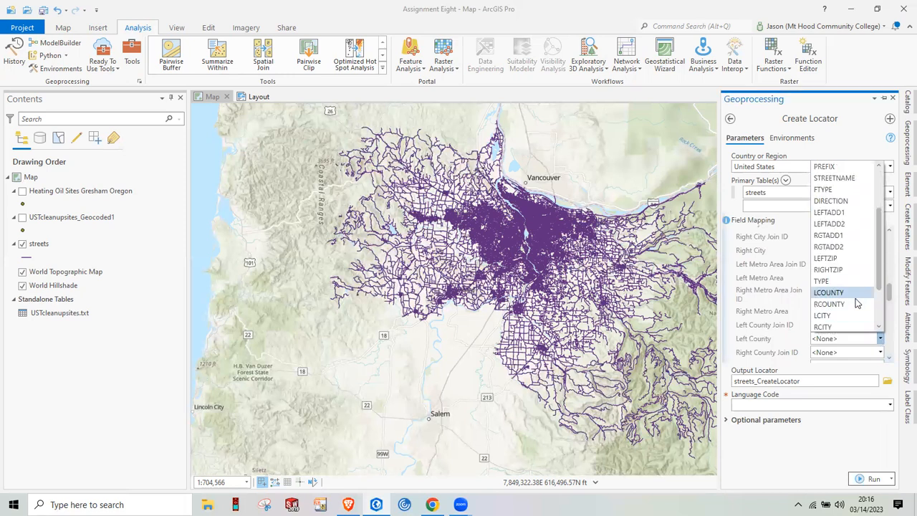
left_click(831, 292)
Step: Map the locator's Right County field to RCOUNTY
scroll(888, 363, "down", 1)
scroll(887, 364, "down", 1)
left_click(879, 348)
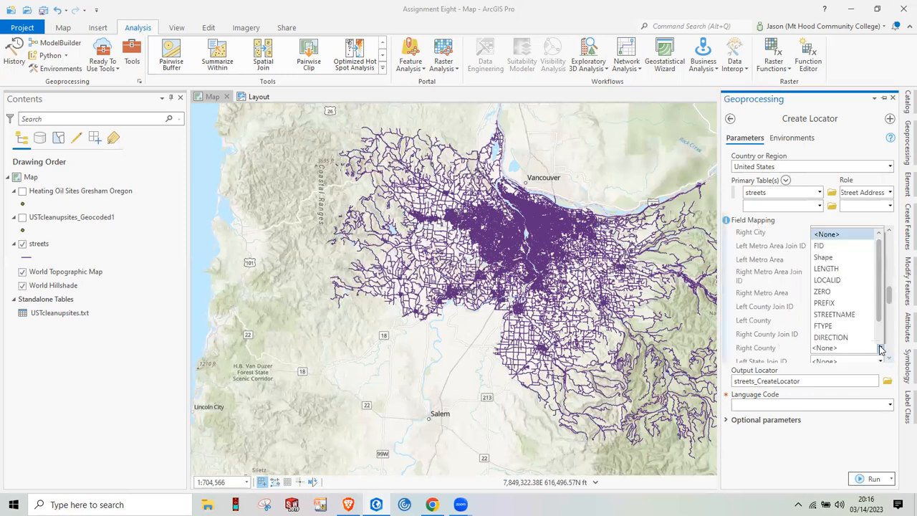
scroll(877, 340, "down", 3)
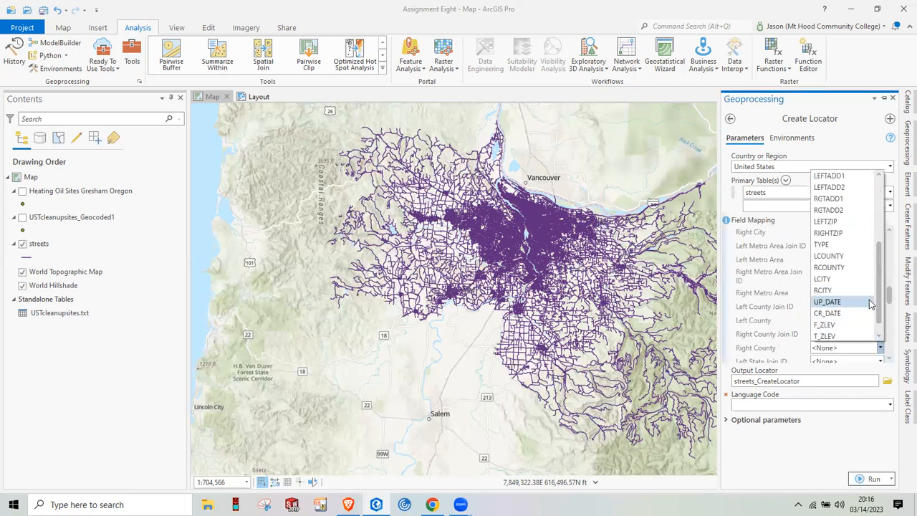
left_click(850, 268)
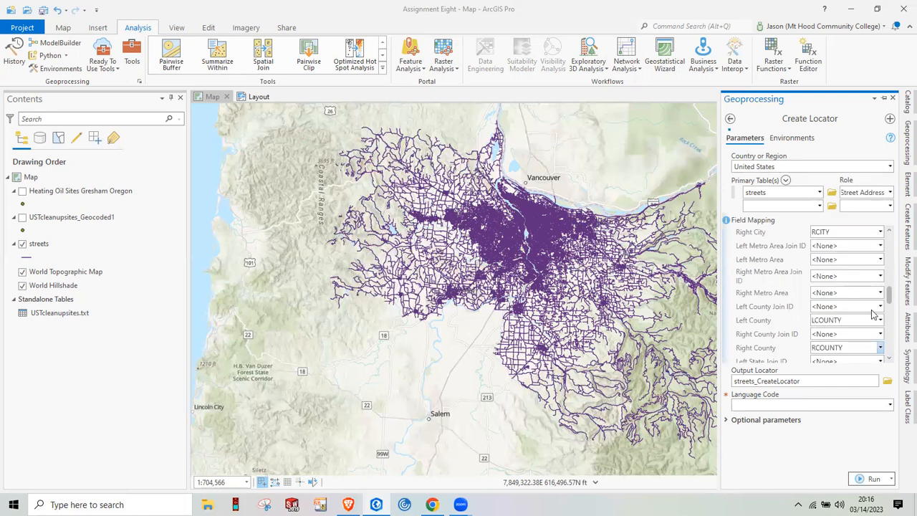
Step: Review the neighborhood, city, county and state field mappings, including the source fields offered for Right City Join ID
left_click(890, 360)
left_click(890, 360)
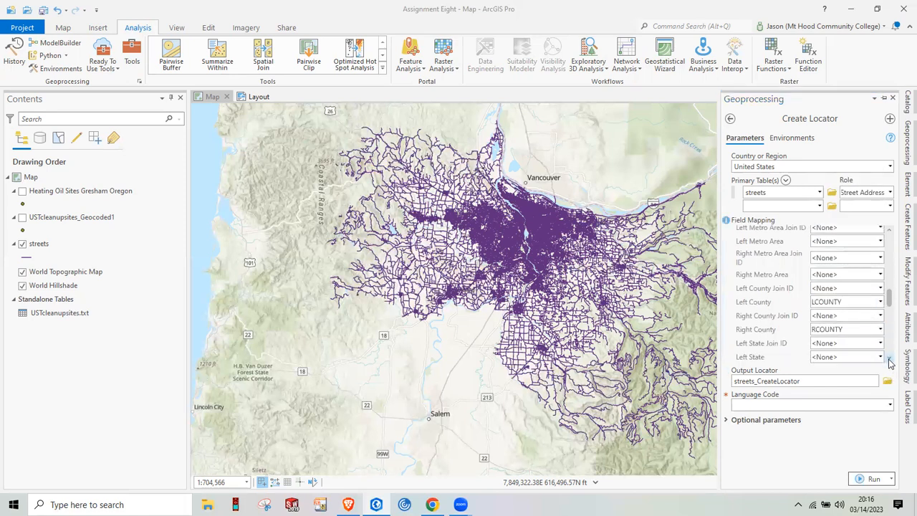
left_click(890, 360)
left_click(889, 360)
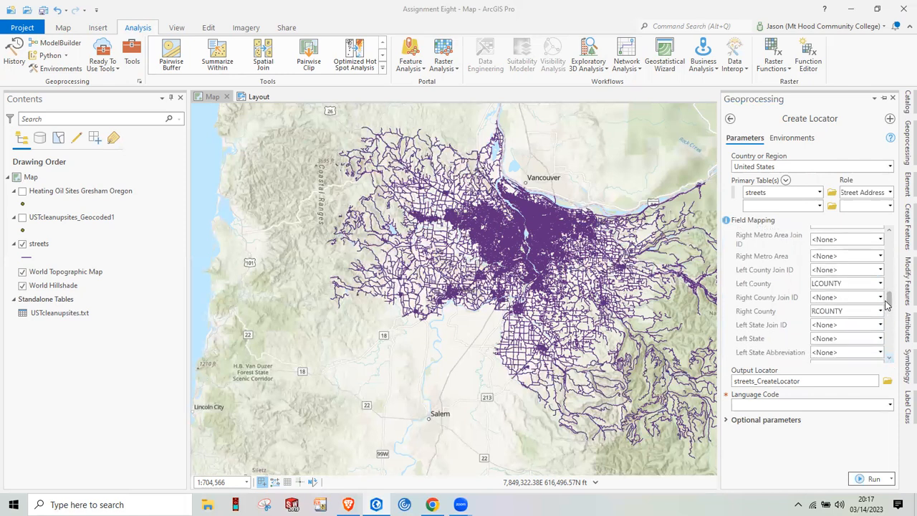
scroll(888, 295, "up", 1)
scroll(888, 294, "up", 2)
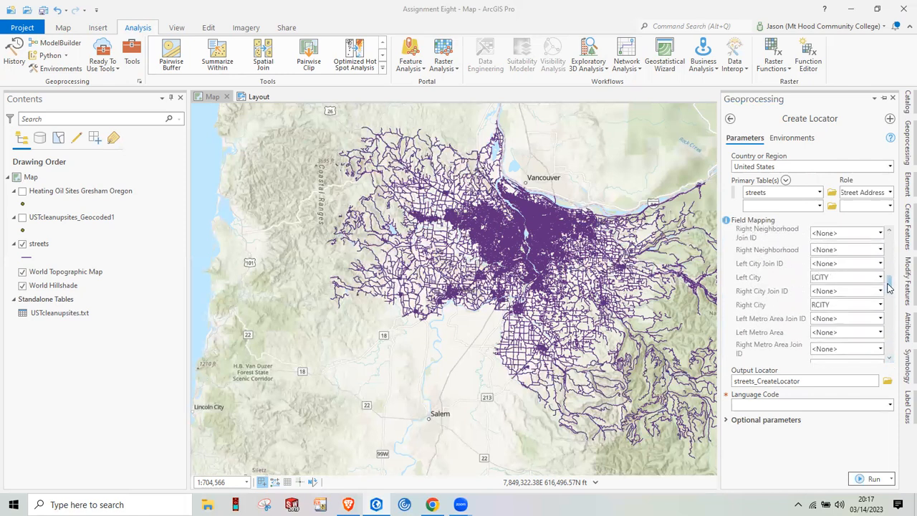
scroll(889, 287, "up", 3)
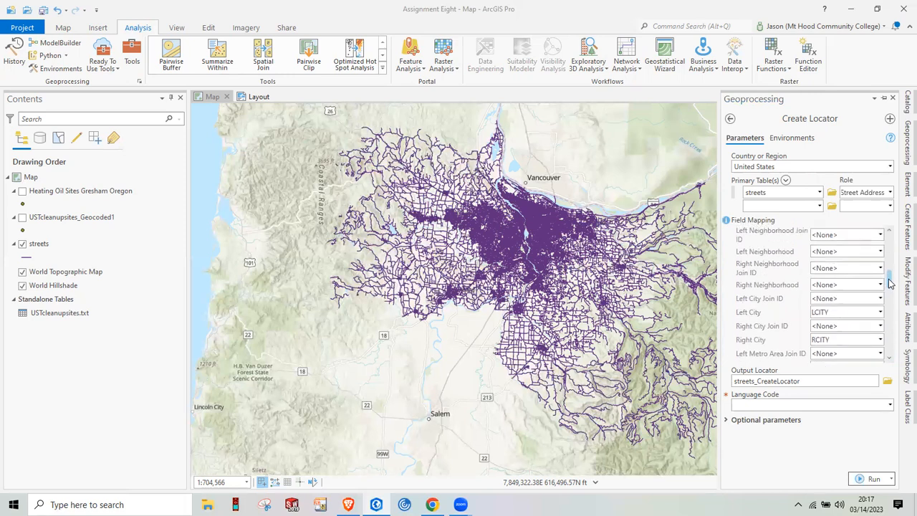
scroll(891, 279, "up", 1)
scroll(892, 279, "up", 1)
scroll(891, 277, "down", 3)
left_click(881, 326)
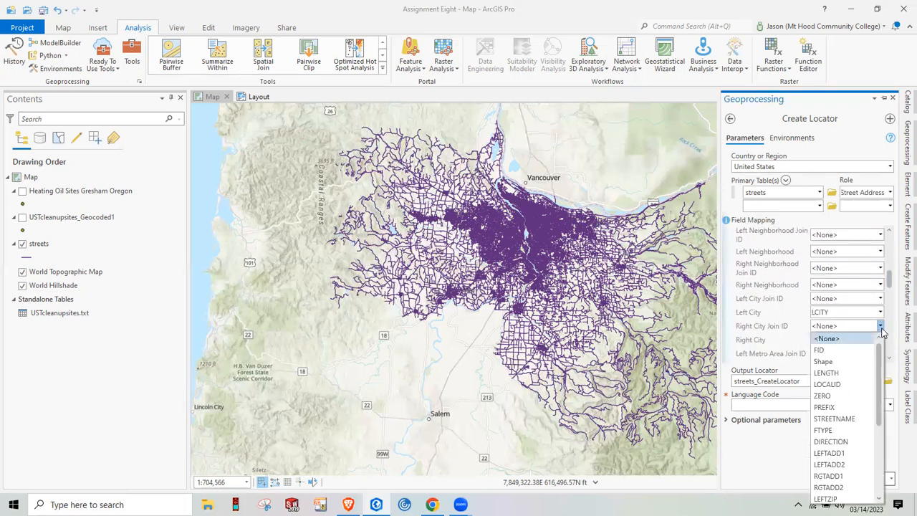
left_click_drag(880, 418, 882, 438)
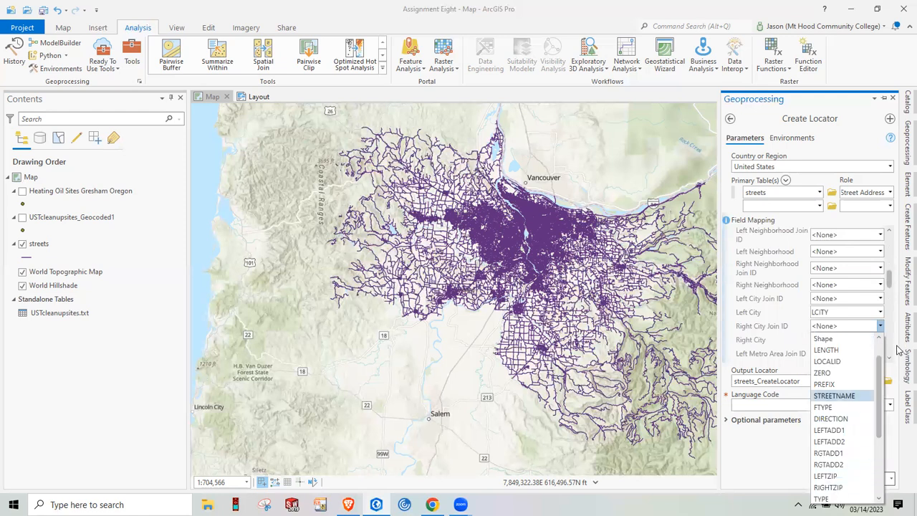
left_click(881, 328)
Step: Map the locator's Left ZIP field to LEFTZIP
left_click_drag(888, 278, 894, 332)
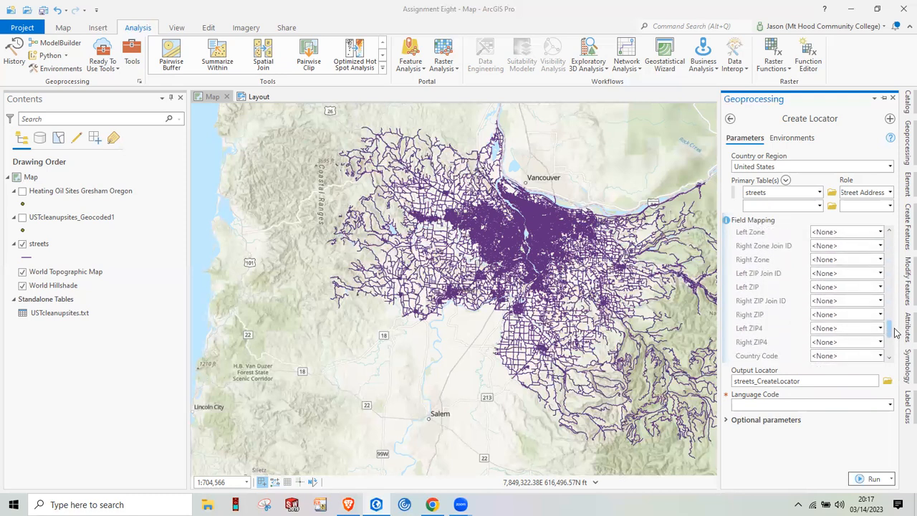
left_click(880, 286)
scroll(853, 429, "down", 3)
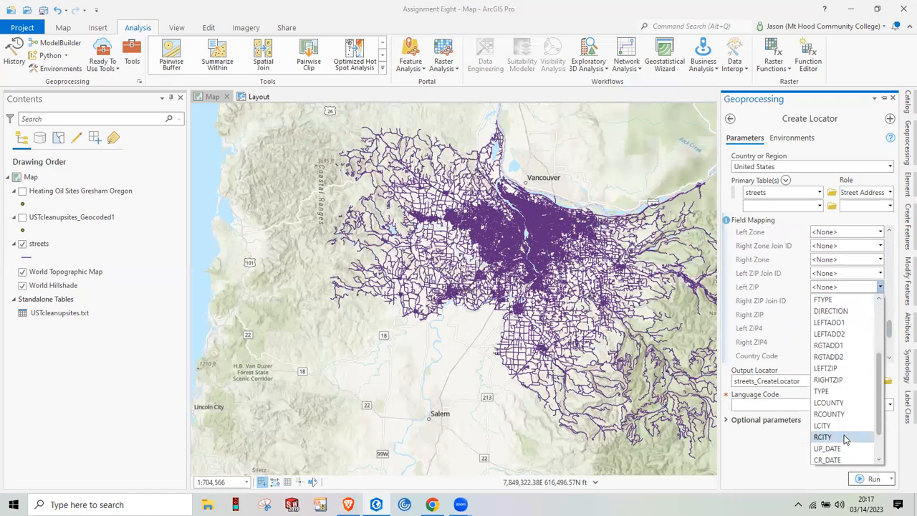
left_click_drag(879, 429, 878, 444)
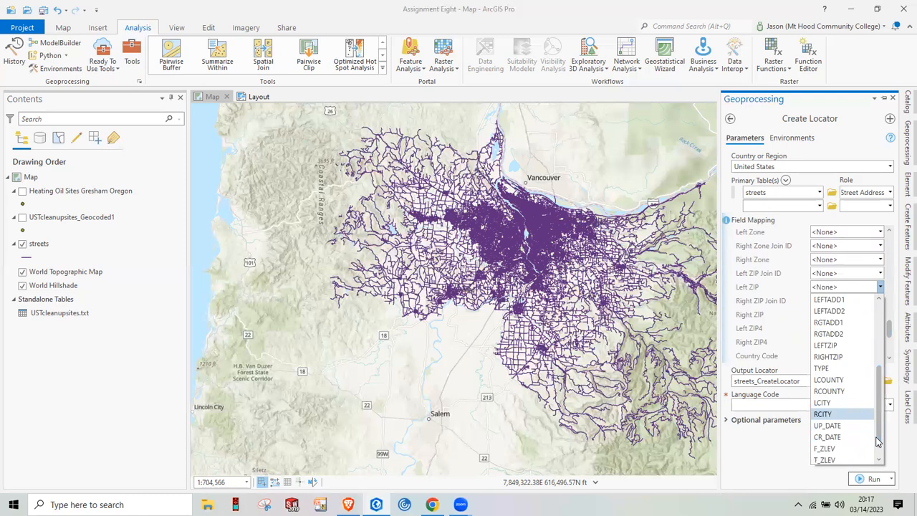
left_click(825, 356)
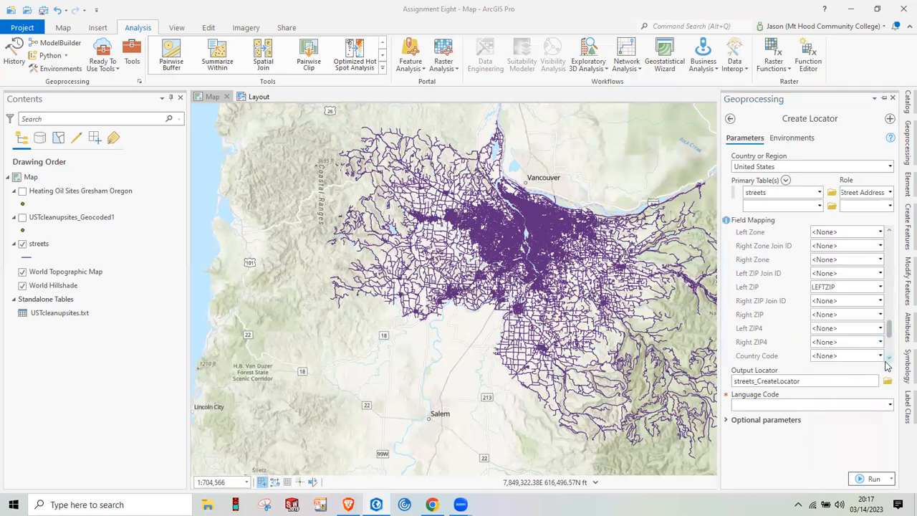
Step: Map the locator's Right ZIP field to RIGHTZIP
left_click(880, 315)
left_click_drag(882, 406, 870, 457)
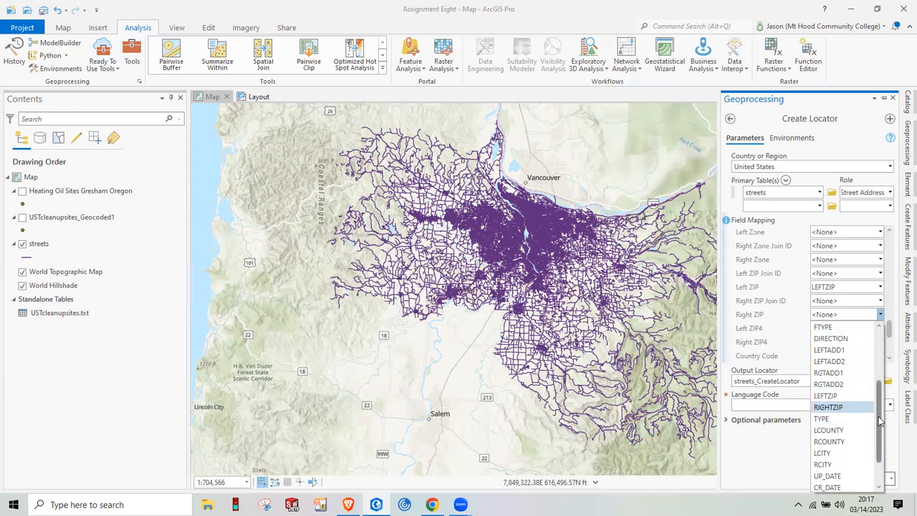
left_click(858, 406)
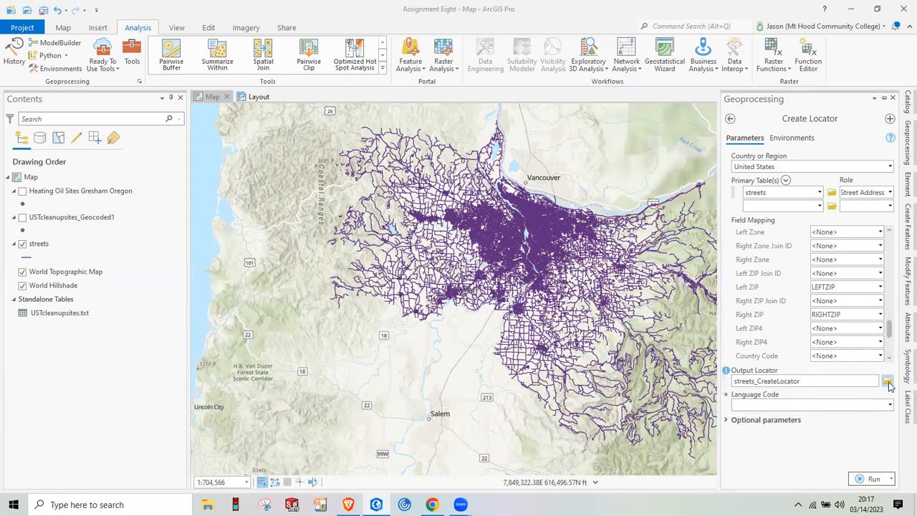
Step: Set the output locator to Metro_Address_Locator in the Assignment Eight folder that holds Portland_Metro_Locator.loc
left_click(886, 383)
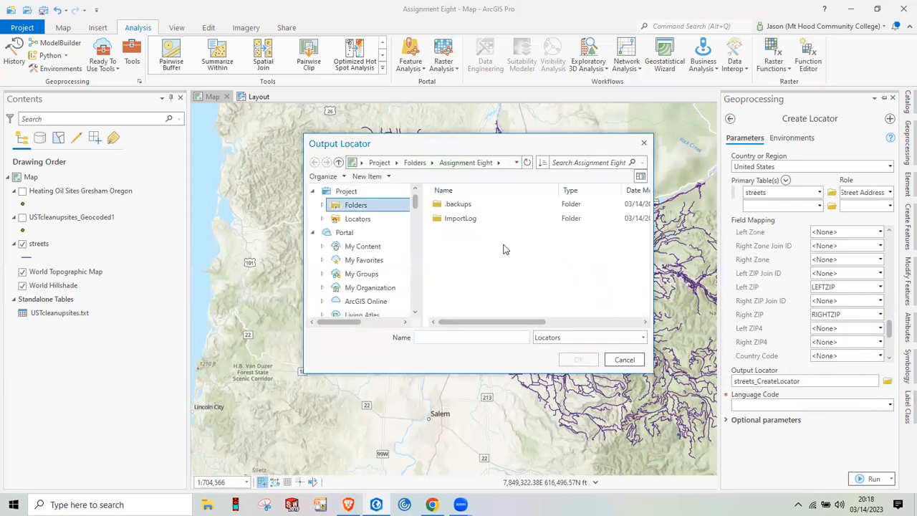
left_click(356, 208)
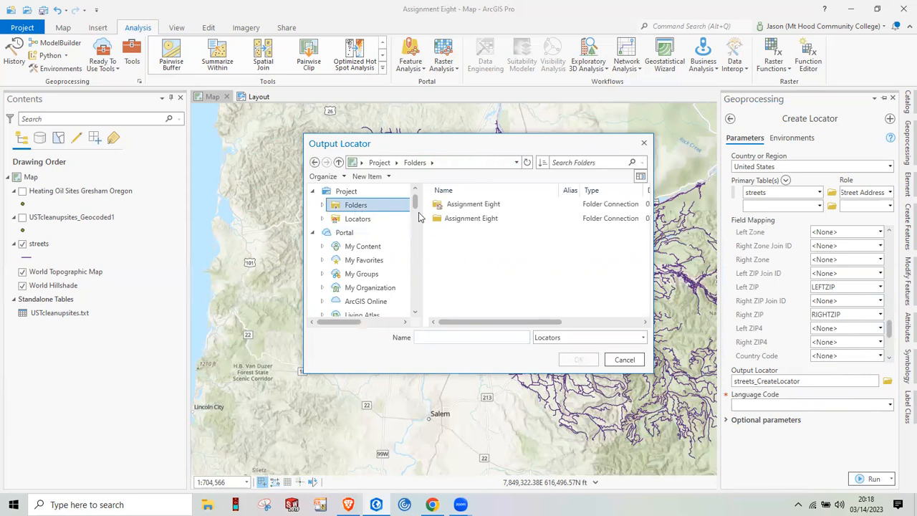
left_click(476, 218)
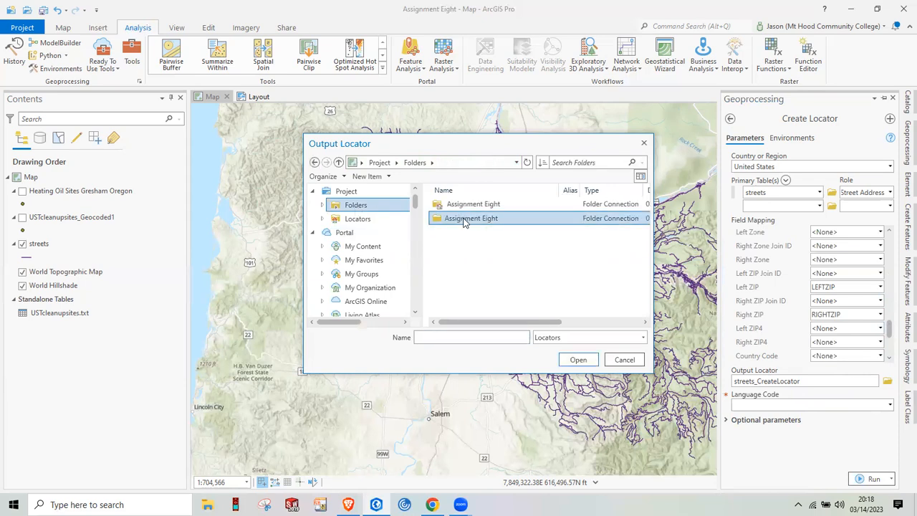
double_click(462, 219)
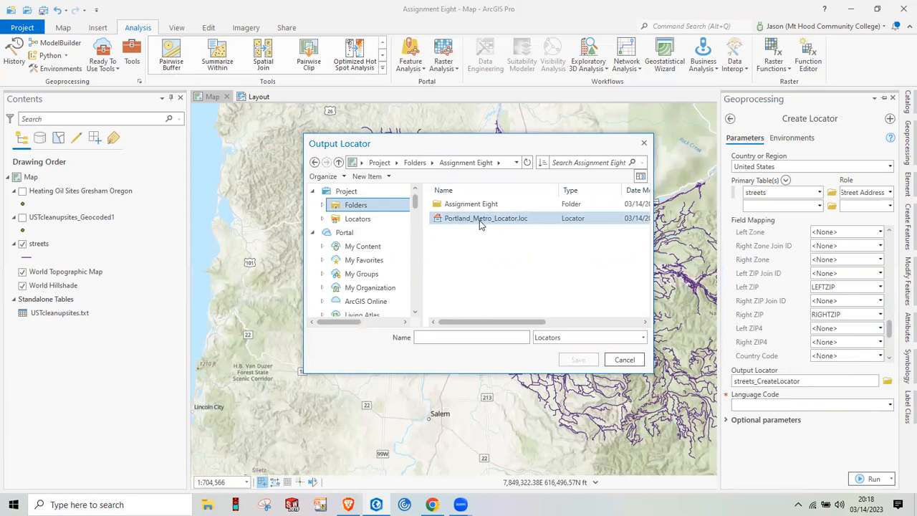
left_click(432, 336)
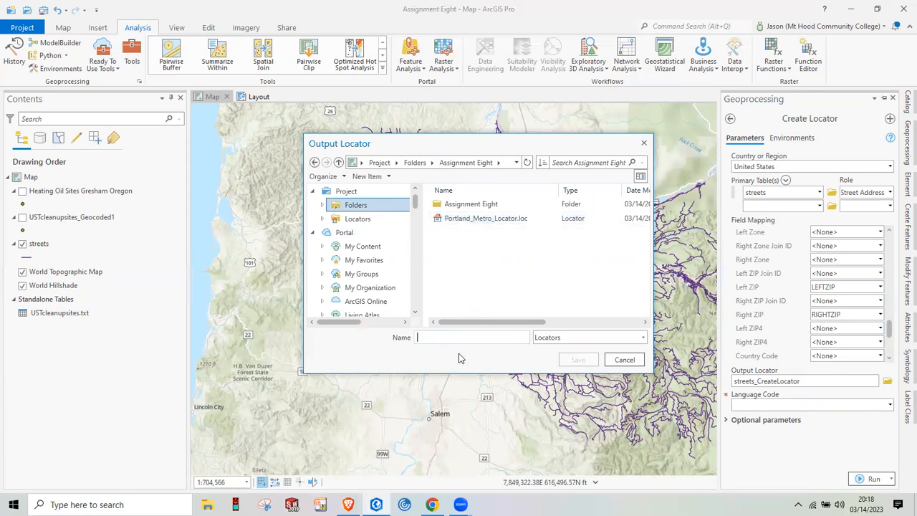
type("Metro")
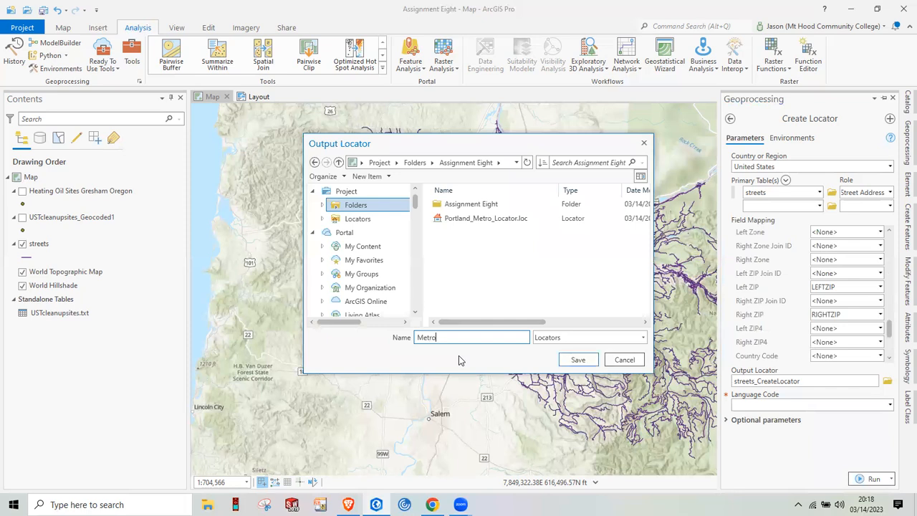
type("_Address_Locator")
left_click(578, 360)
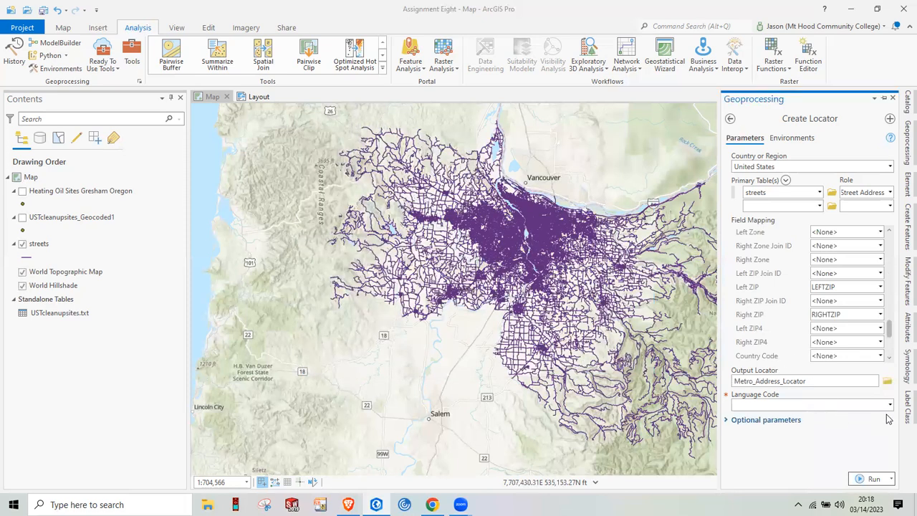
Step: Run Create Locator with English as the language code and dismiss the completion notice
left_click(890, 404)
left_click(814, 430)
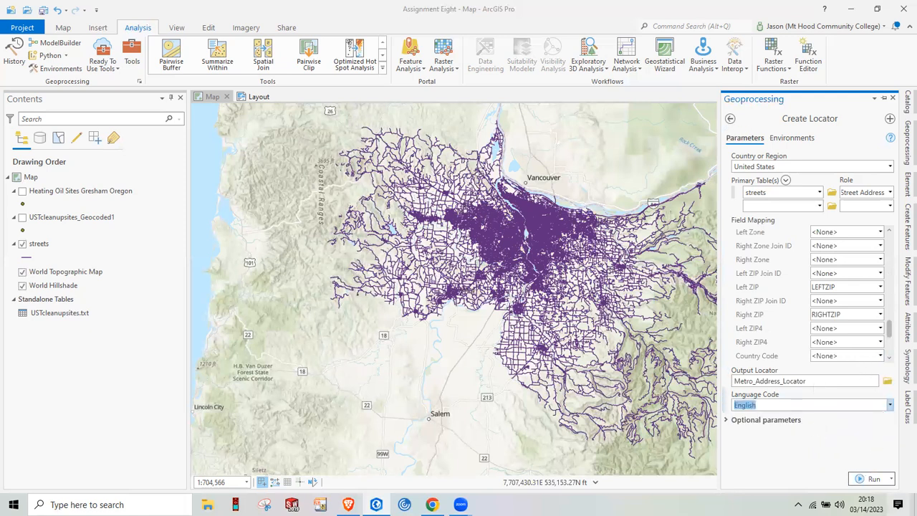
left_click(876, 481)
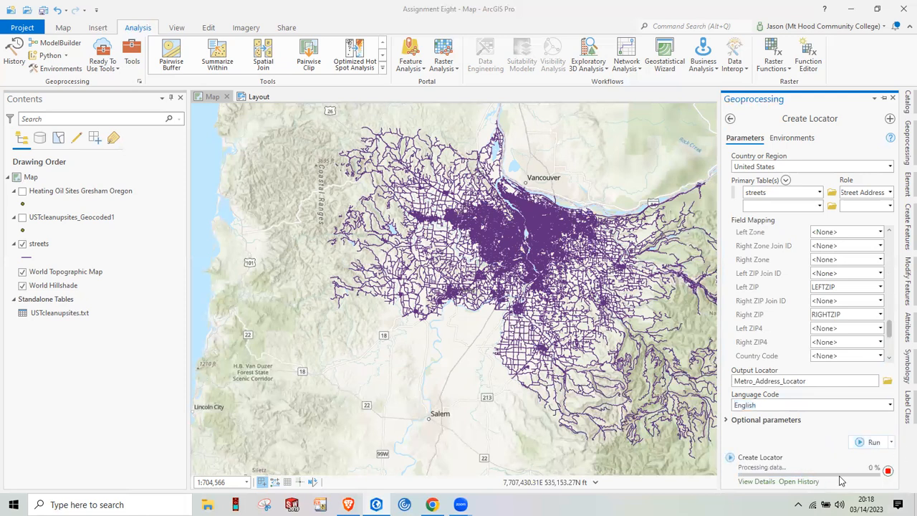
mouse_move(834, 481)
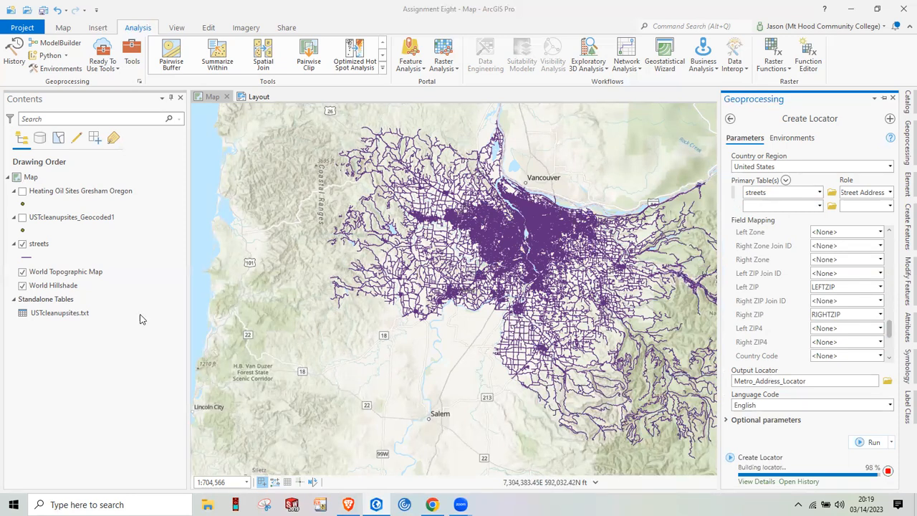
left_click(52, 315)
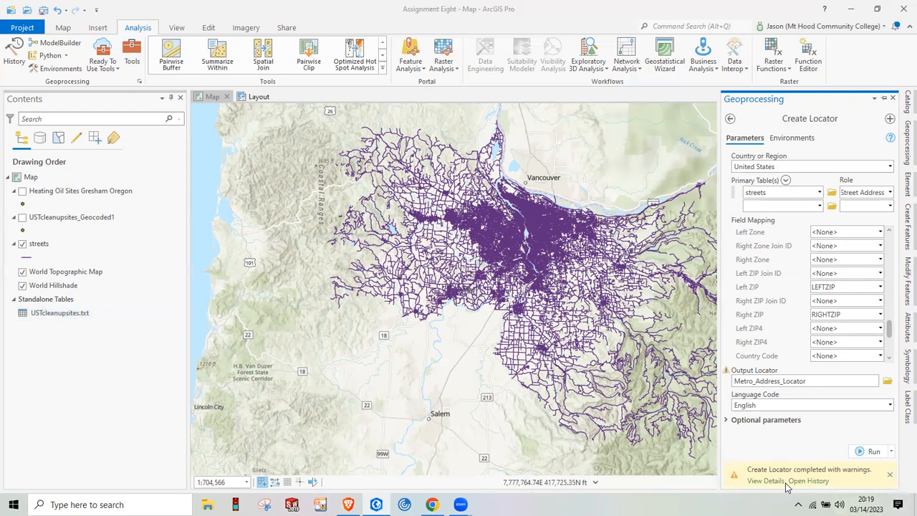
left_click(891, 478)
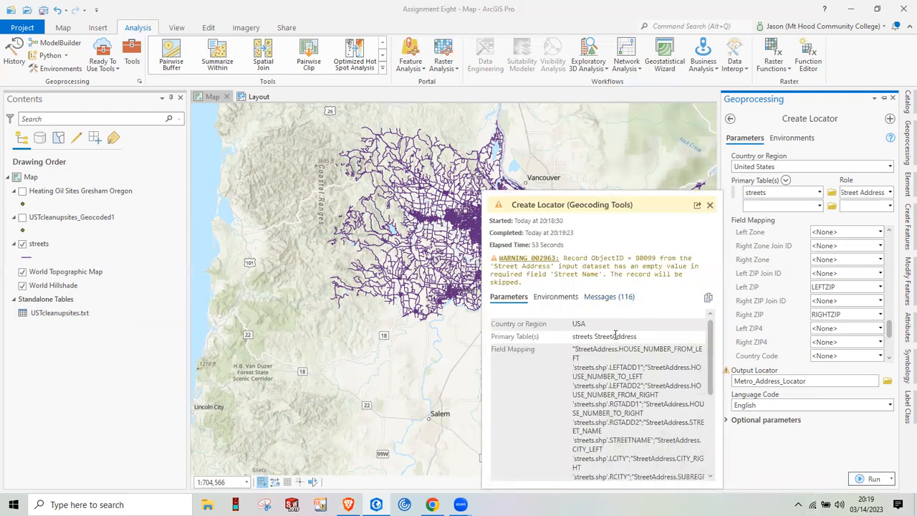
Step: Dismiss the Create Locator results and its pane, and open the Geocode Table tool for USTcleanupsites.txt
left_click(710, 205)
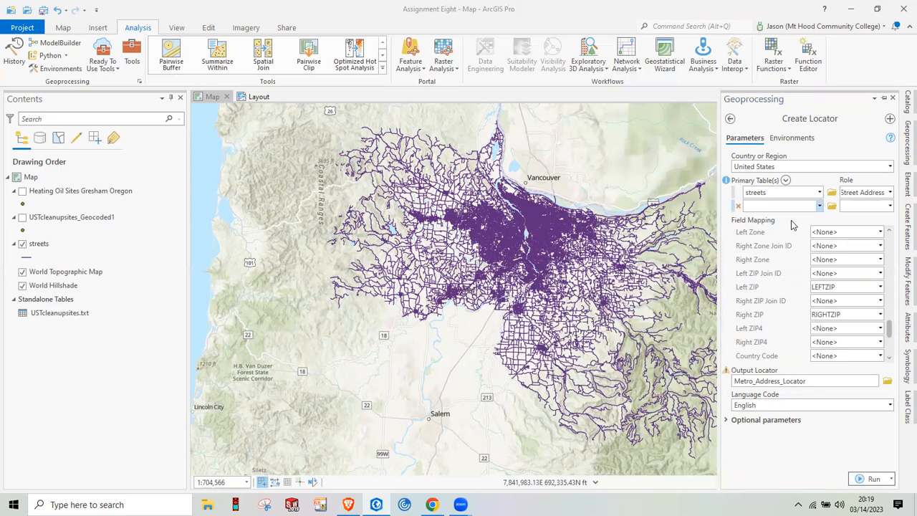
left_click(884, 98)
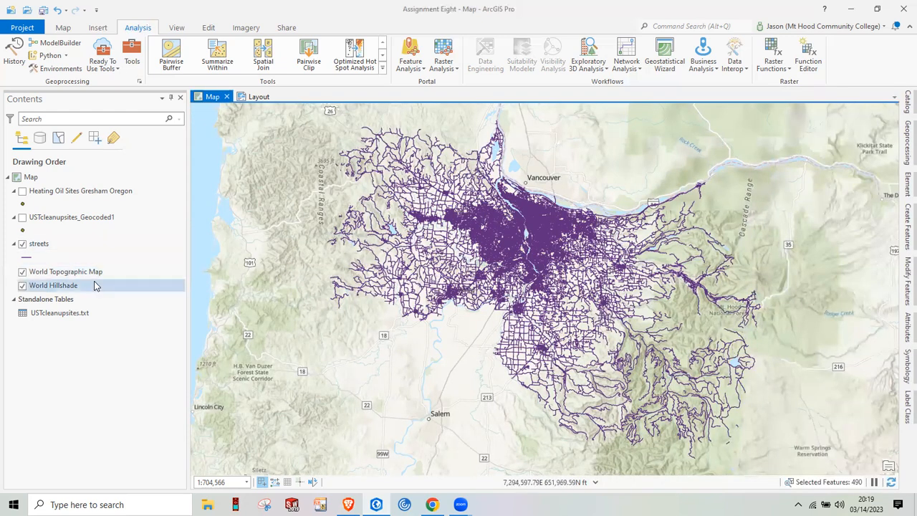
left_click(59, 316)
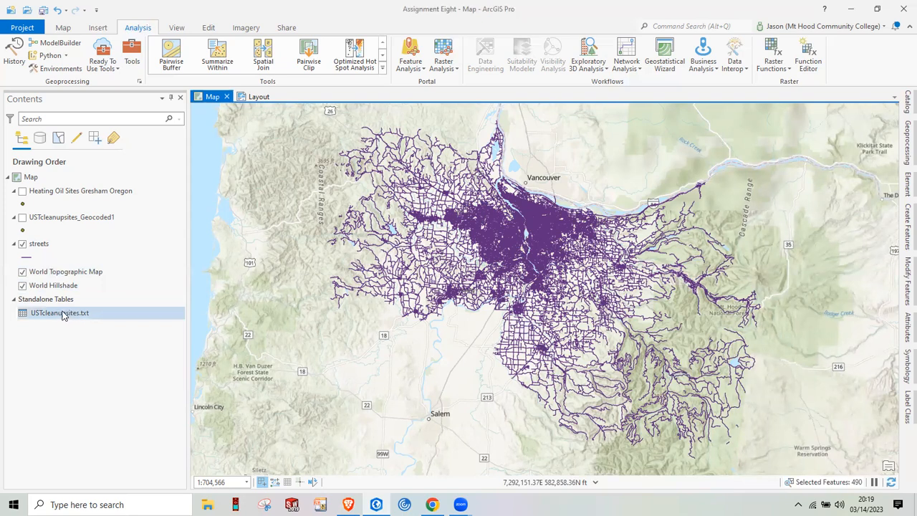
right_click(63, 316)
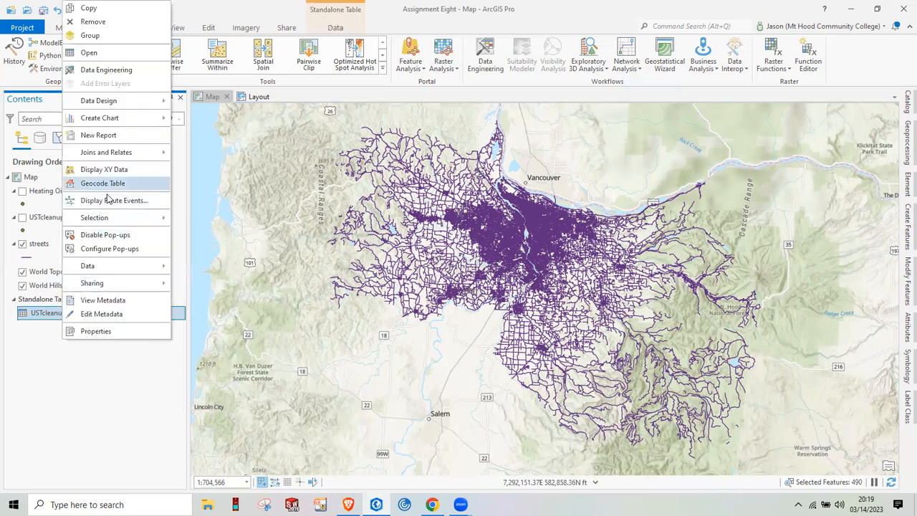
left_click(104, 184)
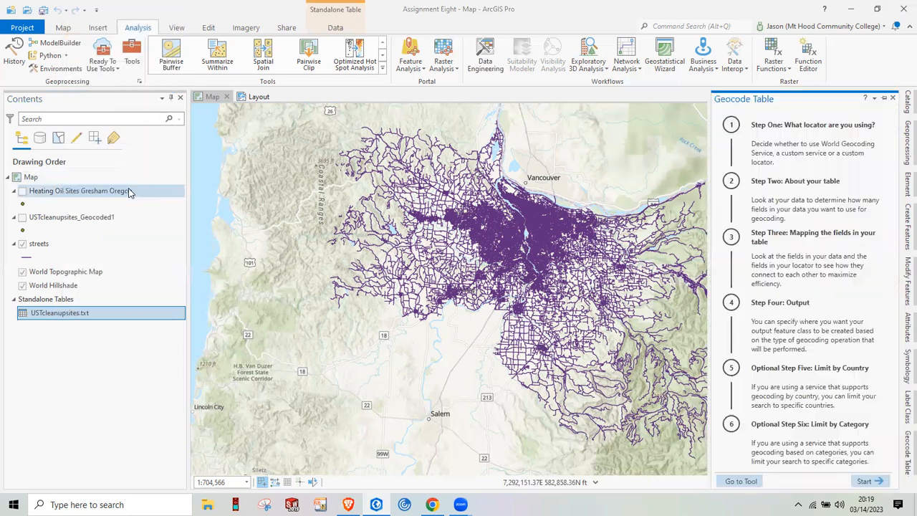
left_click(744, 482)
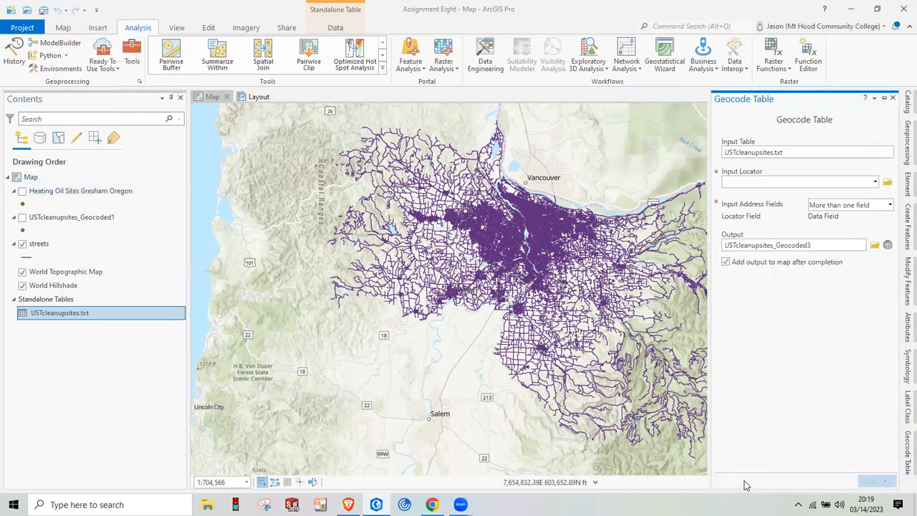
Step: Use Metro_Address_Locator as the input locator and map its Address or Place field to SITE ADDRESS
left_click(874, 184)
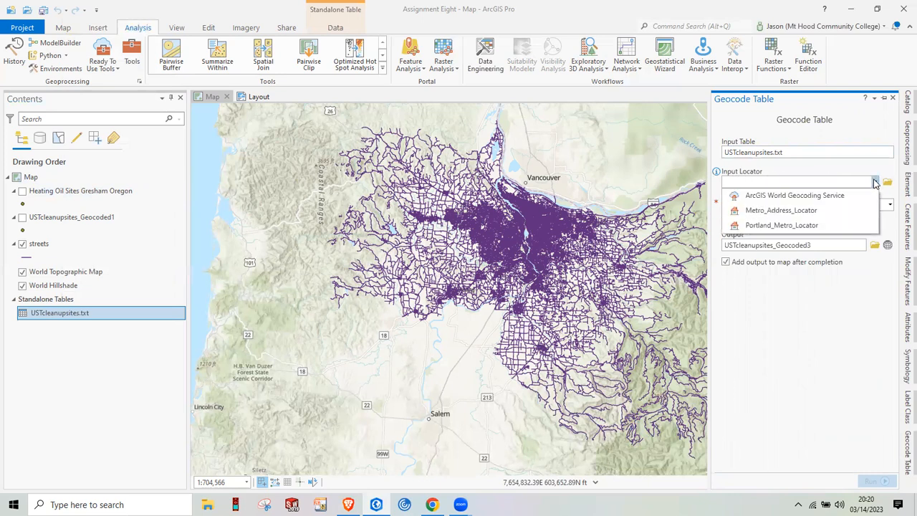
left_click(846, 212)
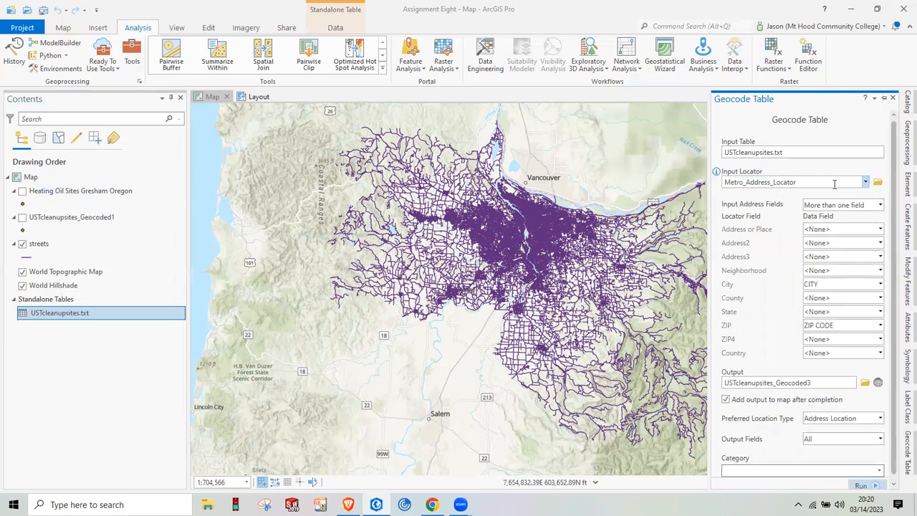
left_click(880, 229)
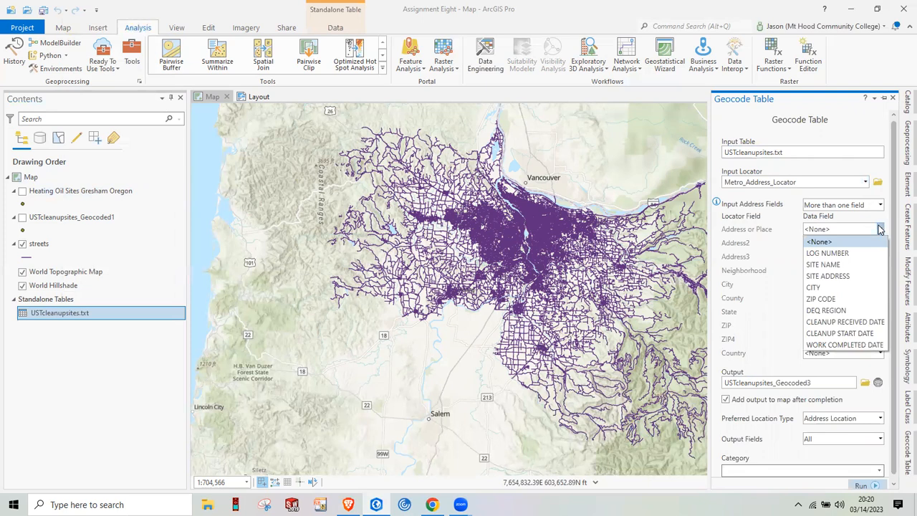
left_click(846, 277)
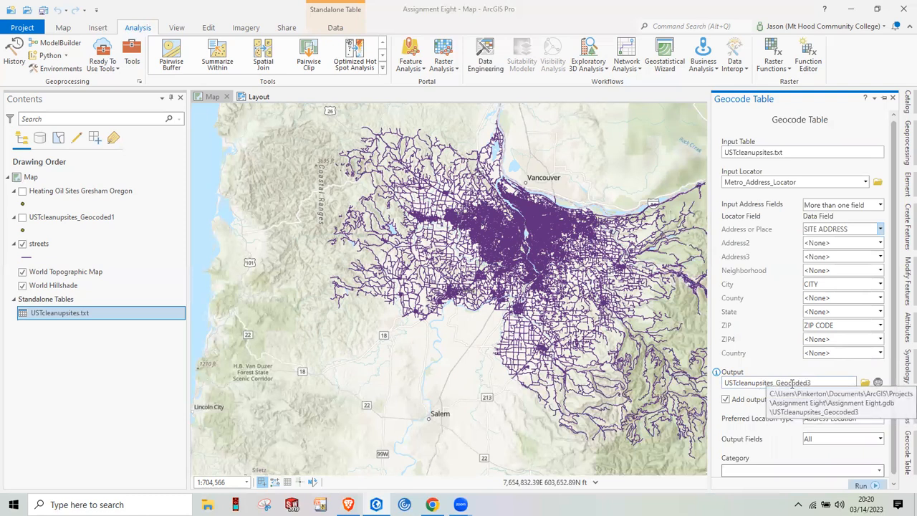
Step: Save the geocoding output as USTcleanupsites_Geocoded3 in Assignment Eight.gdb
left_click(864, 383)
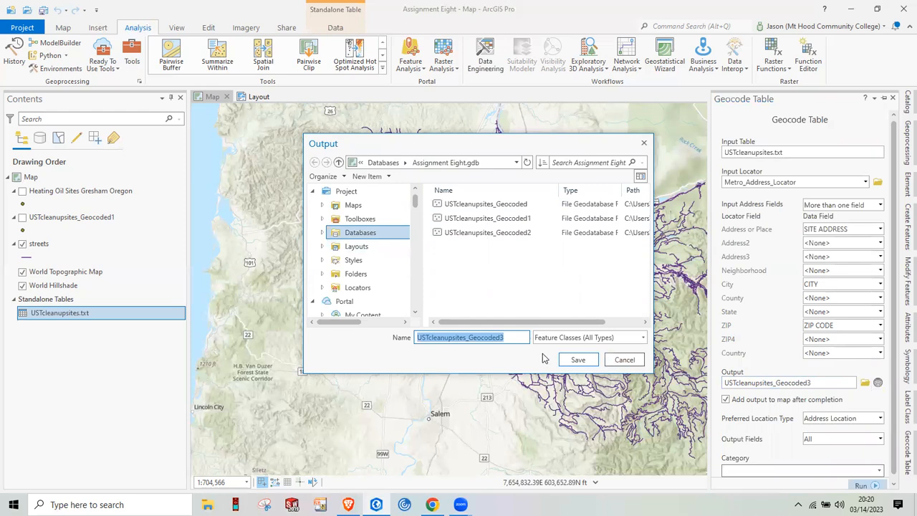
left_click(586, 363)
left_click_drag(892, 321, 899, 346)
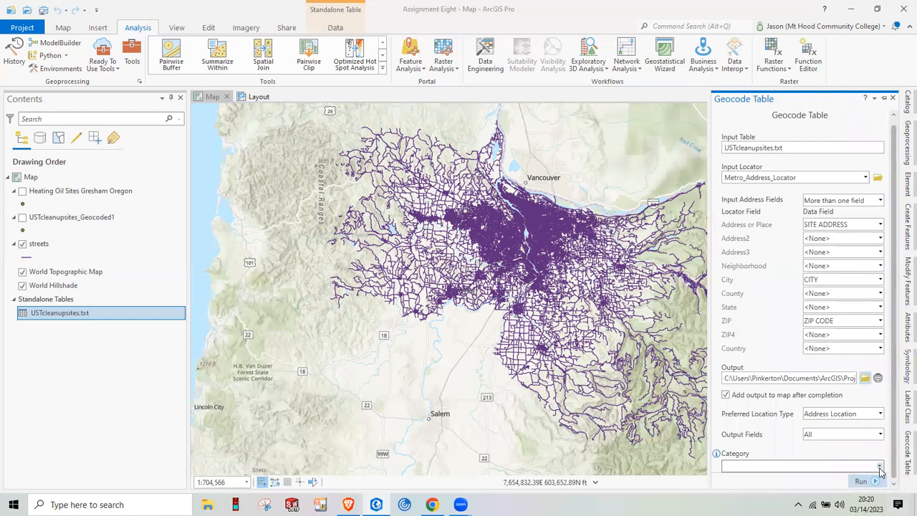
Step: Run the geocoding limited to the Address category and decline the rematch process
left_click(880, 467)
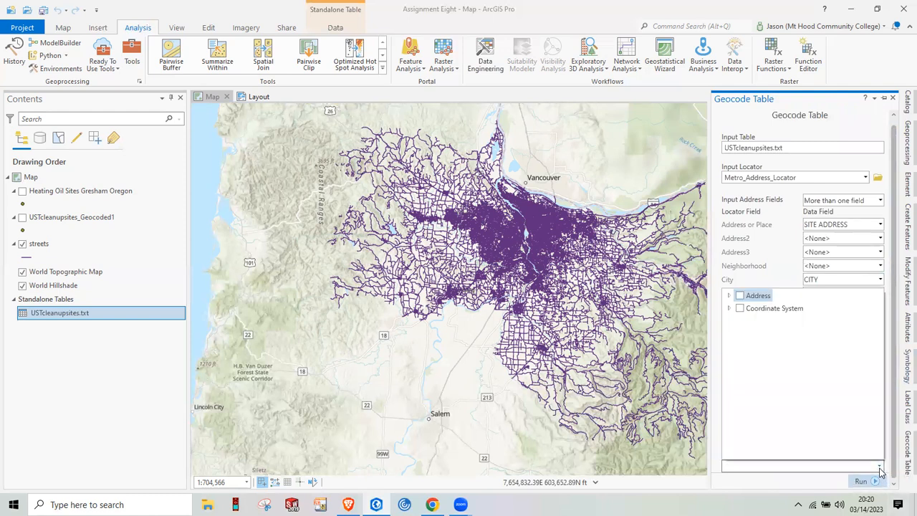
left_click(740, 296)
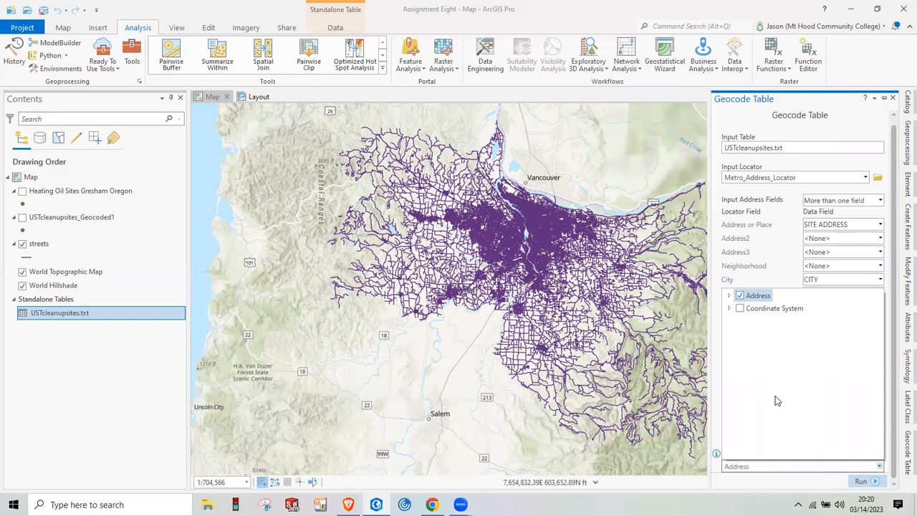
left_click(875, 485)
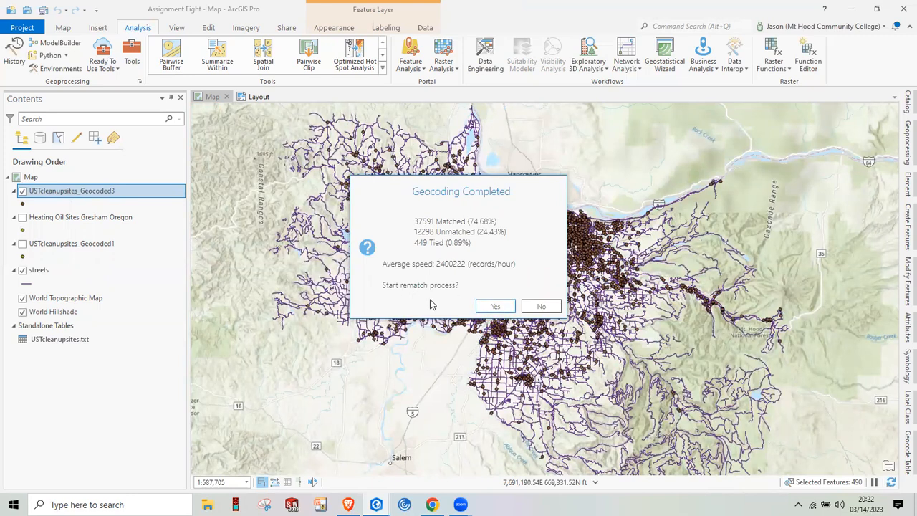
left_click(542, 307)
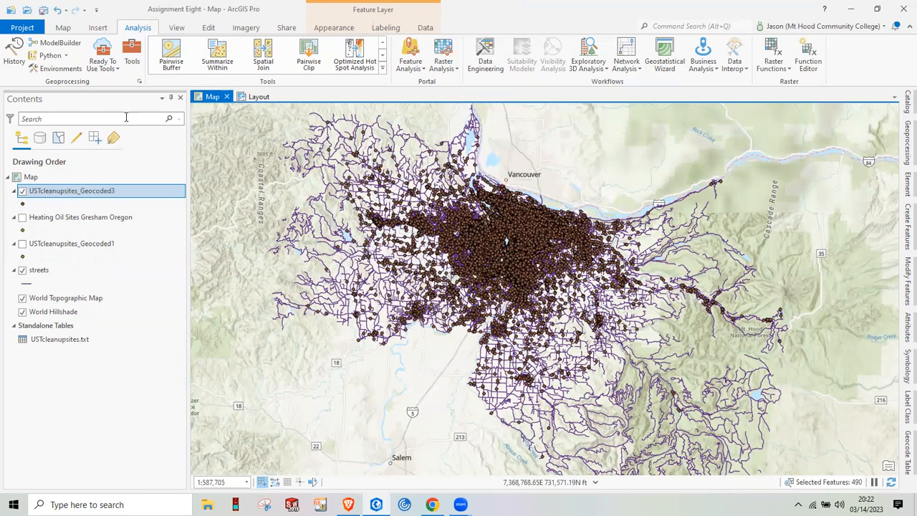
Step: Examine how the geocoded cleanup sites fall along the streets southeast of Portland
scroll(533, 267, "up", 1)
scroll(533, 267, "up", 4)
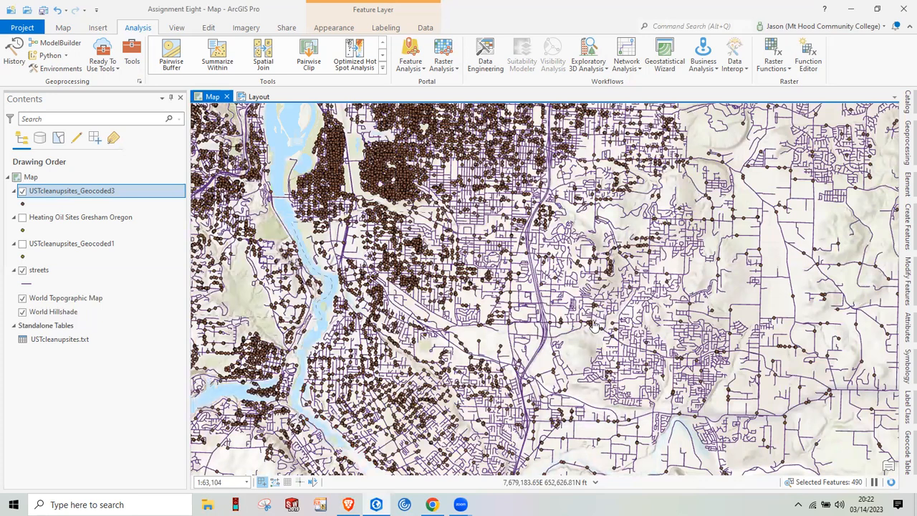
scroll(594, 322, "up", 2)
scroll(338, 247, "up", 2)
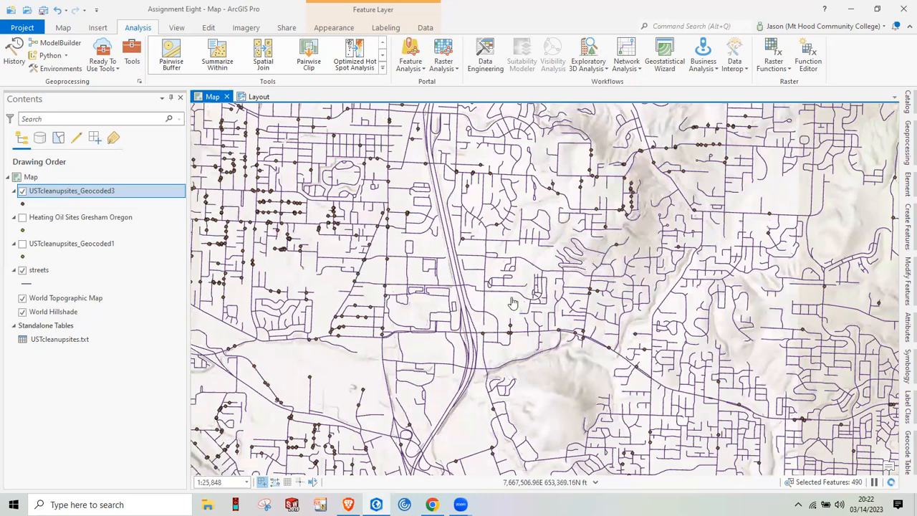
scroll(512, 302, "down", 1)
scroll(512, 302, "down", 4)
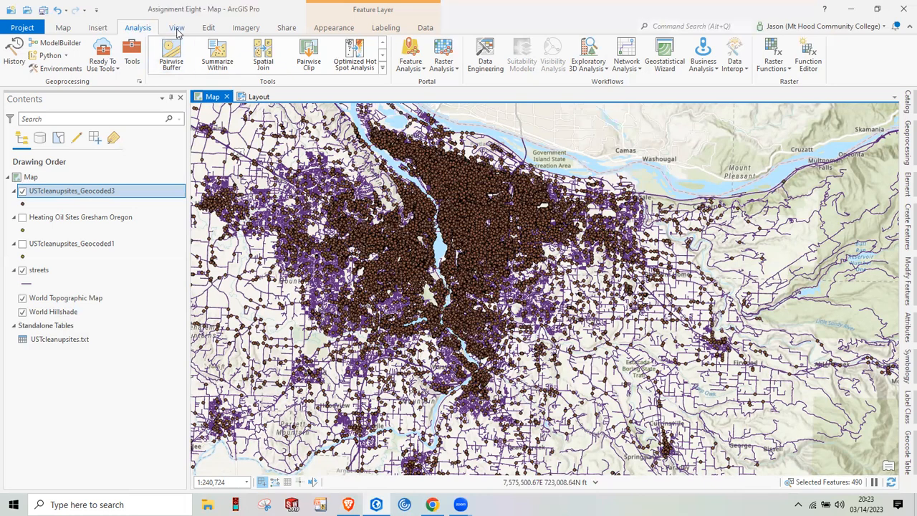
Step: Show only the Heating Oil Sites Gresham Oregon layer over the basemap, hiding USTcleanupsites_Geocoded3 and streets
left_click(63, 30)
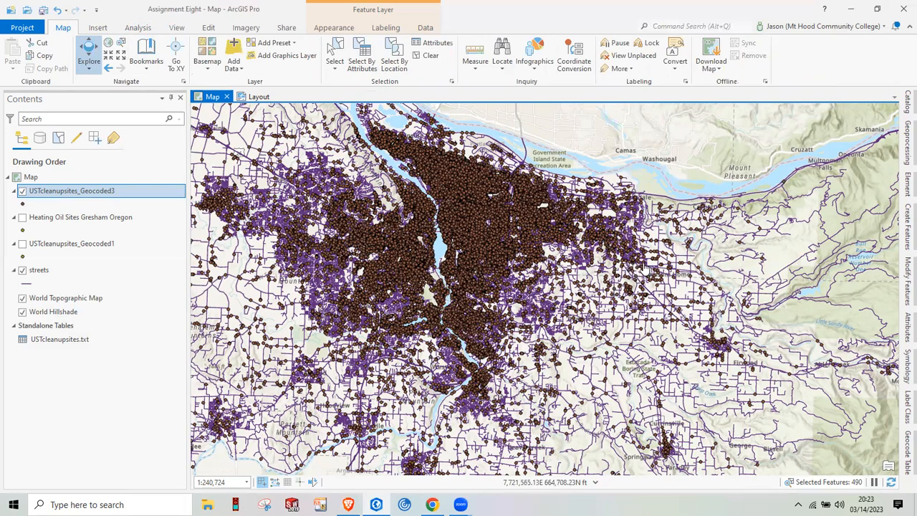
left_click(22, 192)
left_click(21, 219)
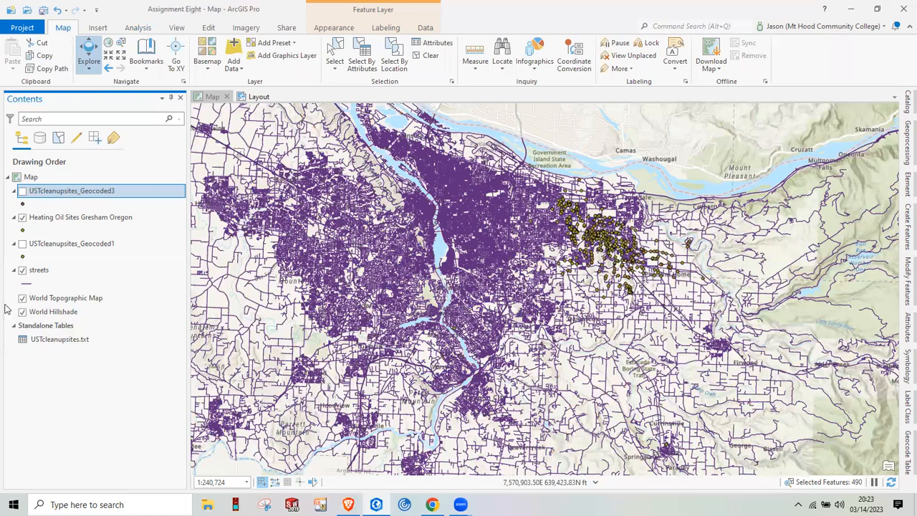
left_click(22, 270)
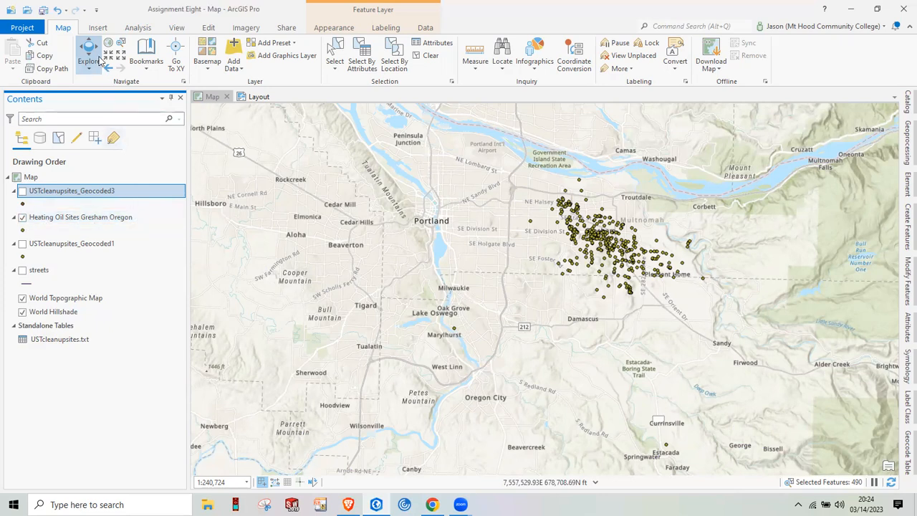
Step: Open the Underground Heating Oil Storage Sites Gresham Oregon layout and bring up its print and export options
left_click(98, 29)
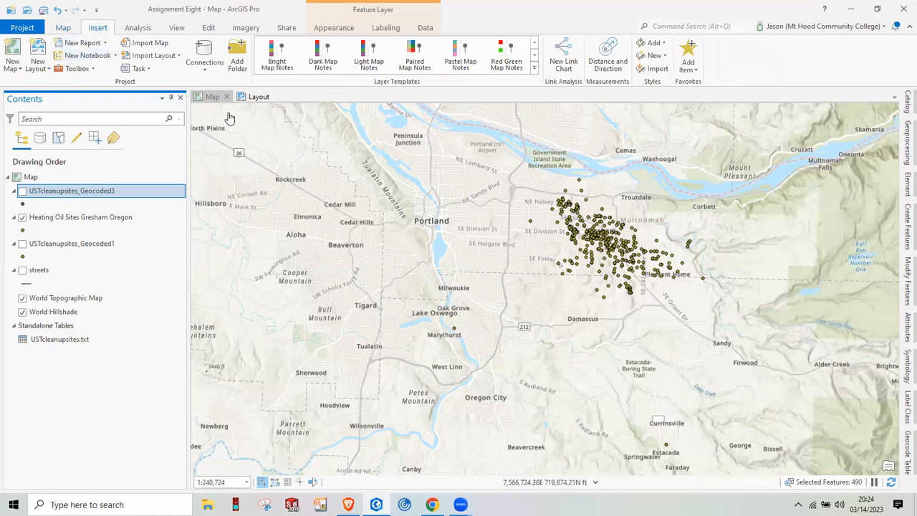
left_click(255, 97)
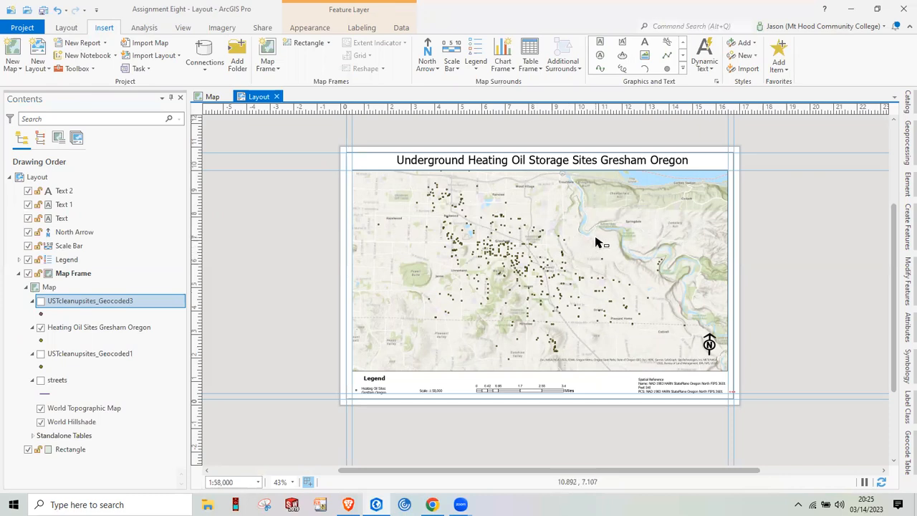
left_click(263, 28)
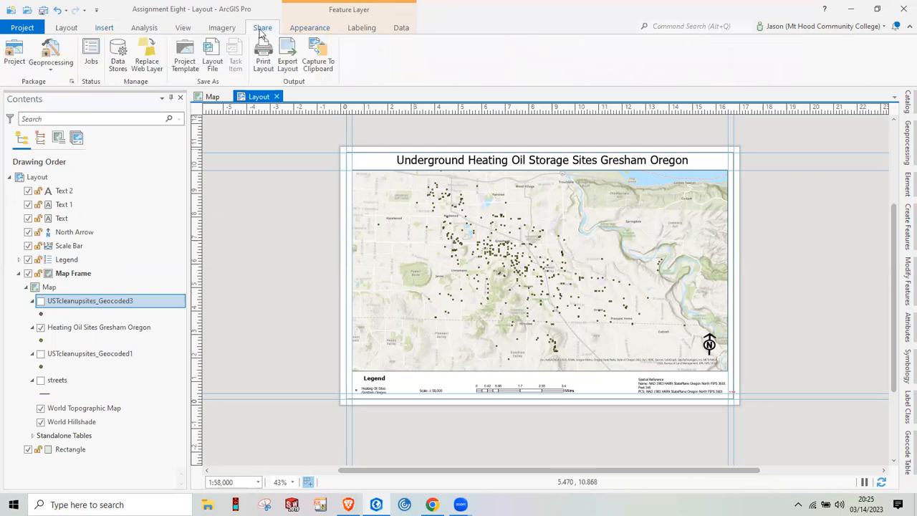